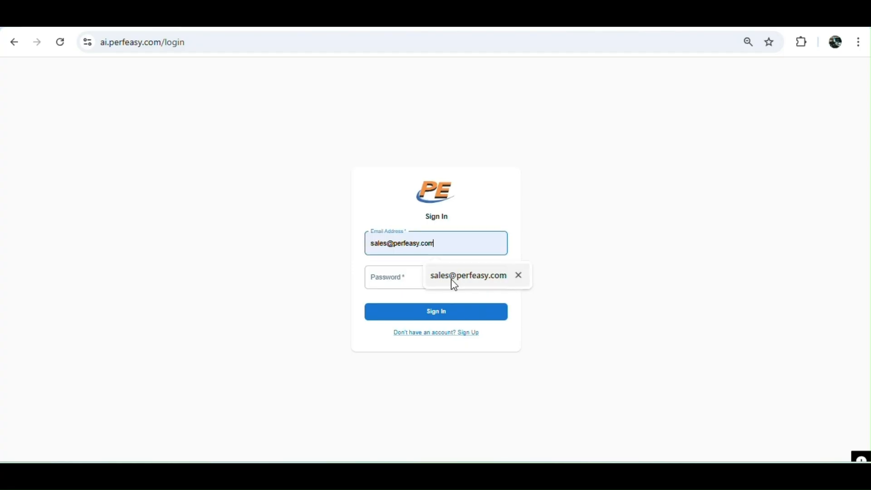
# Enter the account password and sign in to Perfeasy.
pyautogui.write('a')
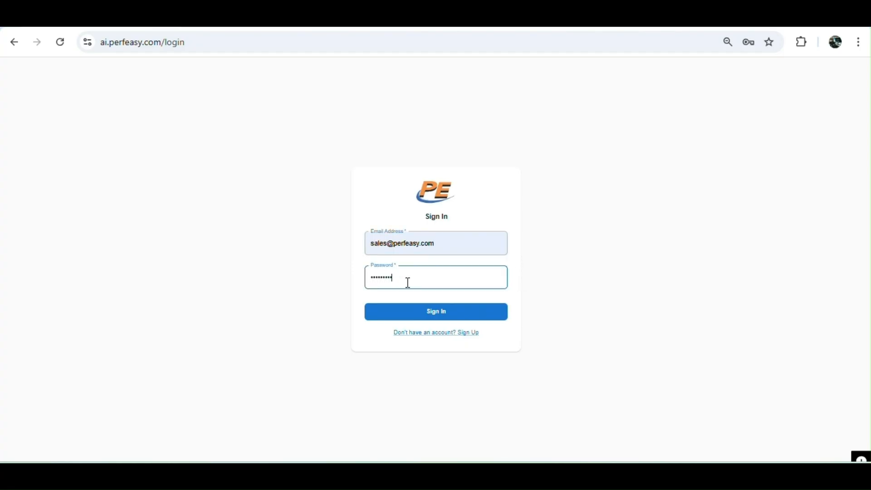
pyautogui.press('Return')
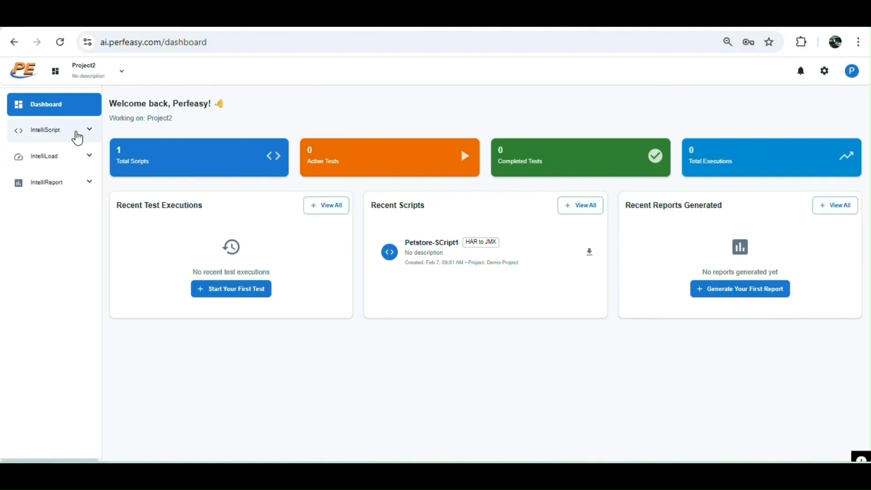
# Open the IntelliJMX converter under IntelliScript.
pyautogui.click(78, 136)
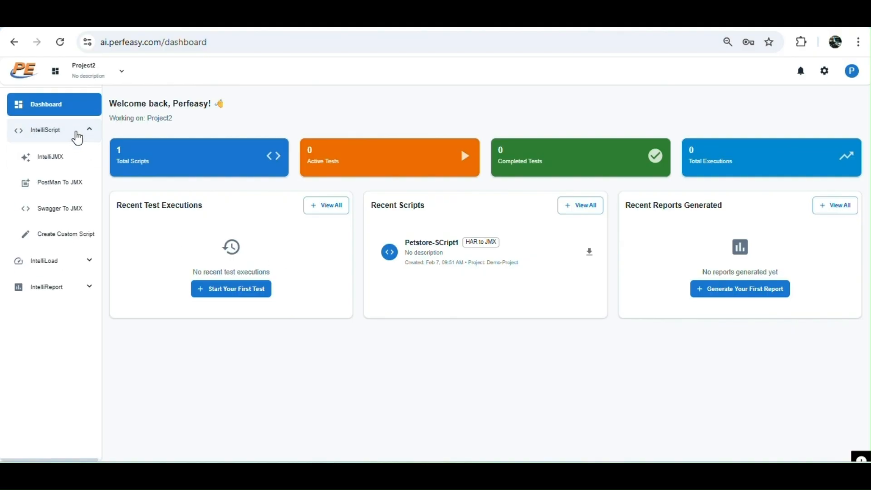
pyautogui.click(66, 166)
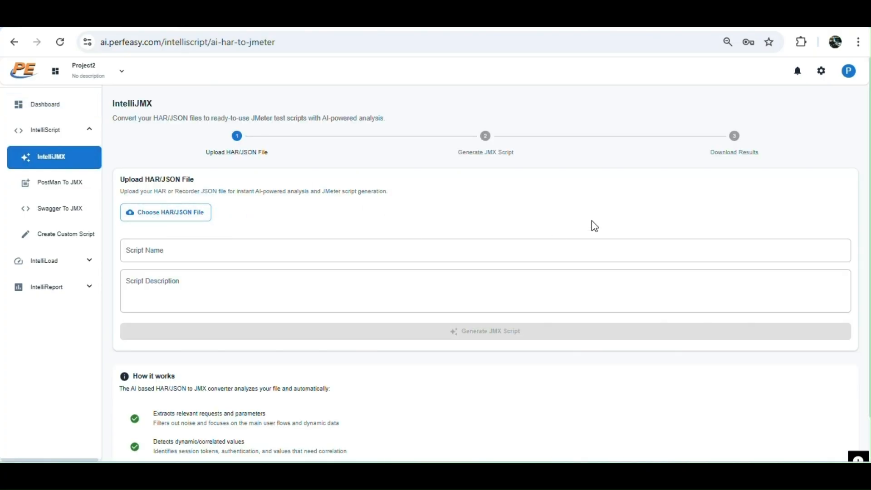
# Open a new incognito window and go to petstore.octoperf.com.
pyautogui.click(858, 42)
pyautogui.click(749, 136)
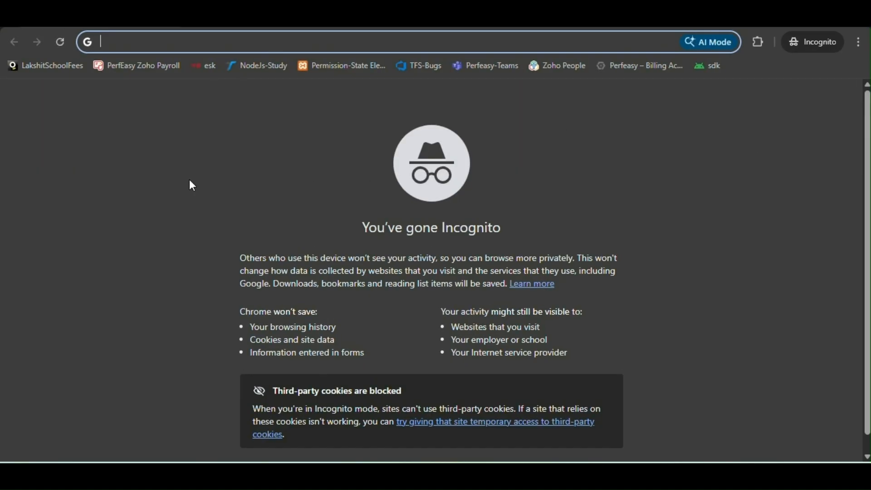
pyautogui.write('petstore.octoperf.com')
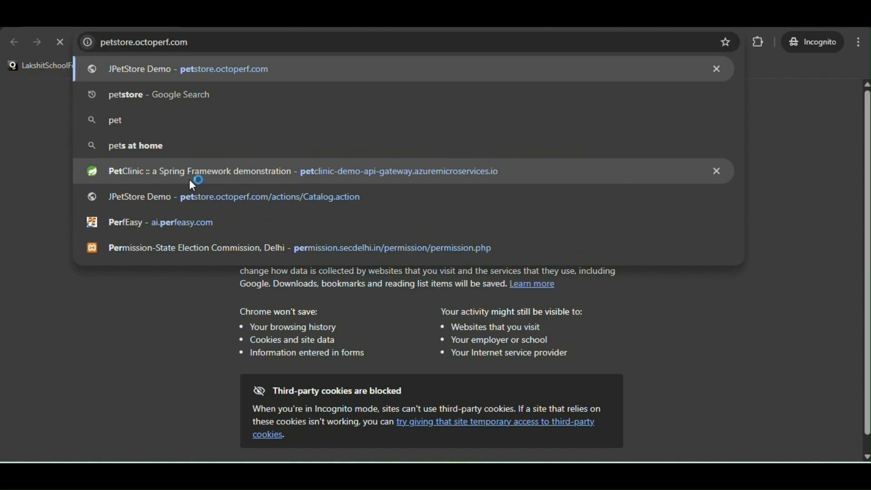
pyautogui.press('Return')
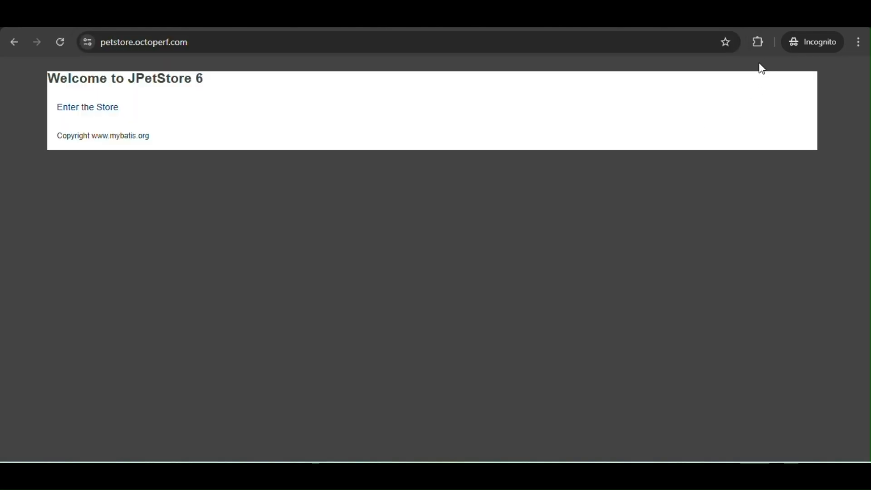
# Start the Perfeasy Recorder extension and begin a recorder transaction named EnterStore.
pyautogui.click(759, 43)
pyautogui.click(650, 139)
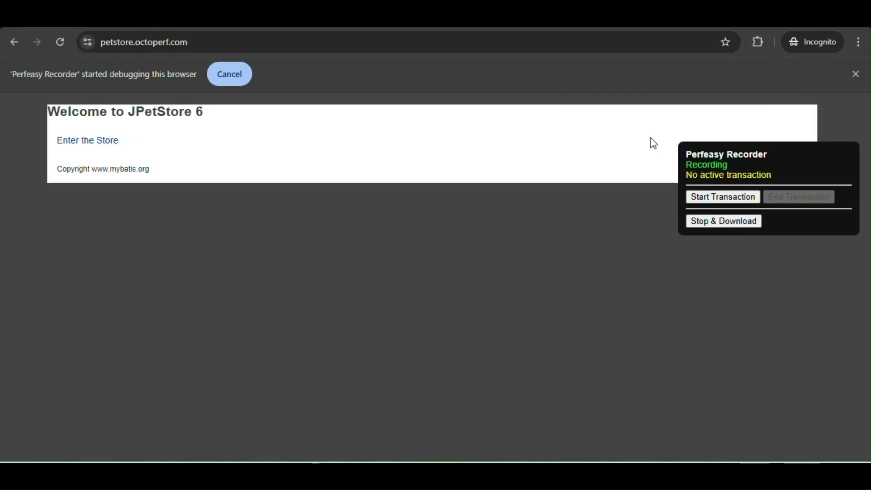
pyautogui.click(724, 198)
pyautogui.write('EnterStore')
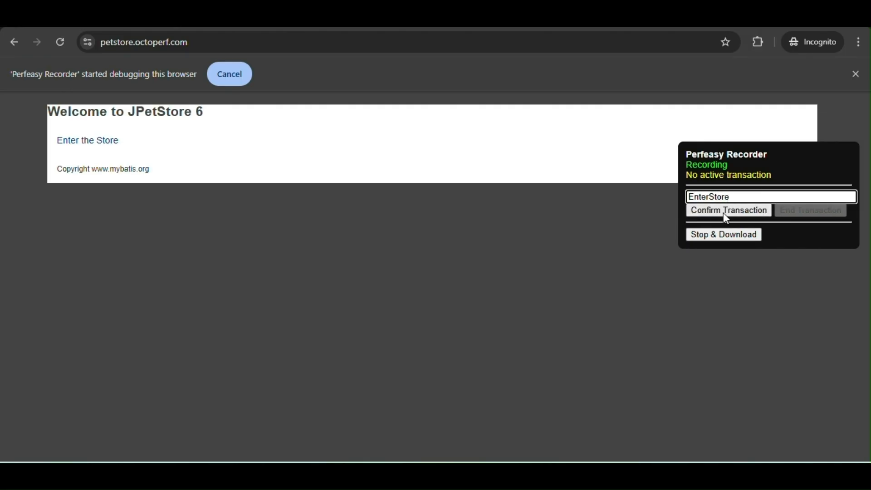
pyautogui.click(723, 210)
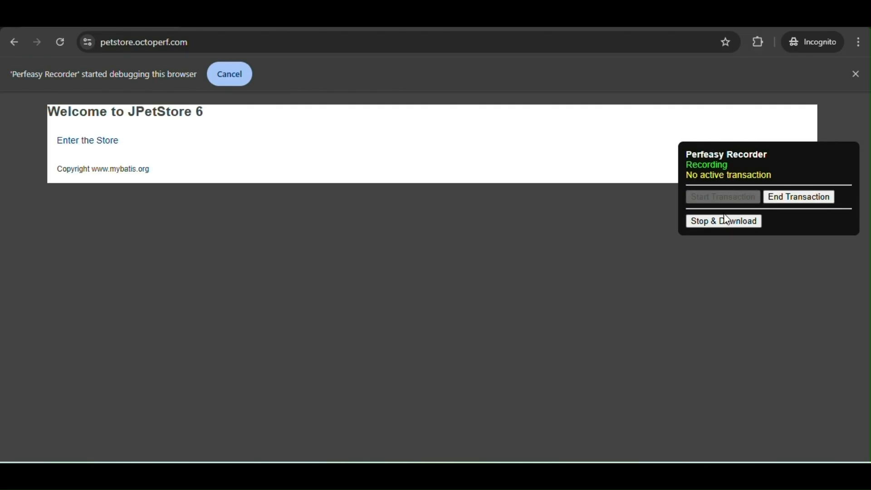
# Enter the store, then end the EnterStore transaction.
pyautogui.click(87, 144)
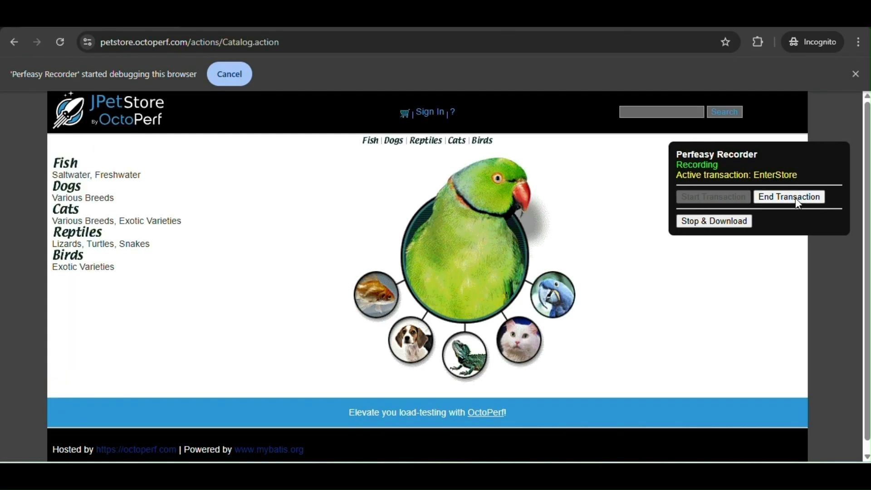
pyautogui.click(799, 202)
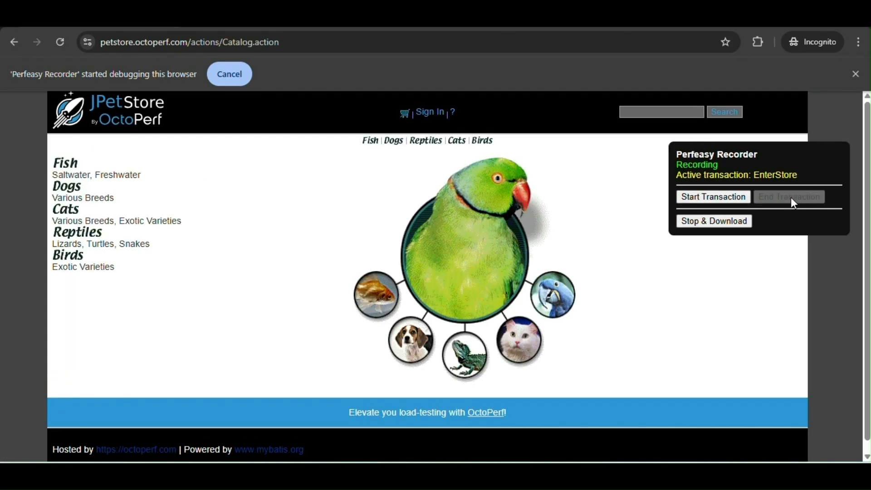
# Start a new recorder transaction named Search.
pyautogui.click(711, 202)
pyautogui.write('Se')
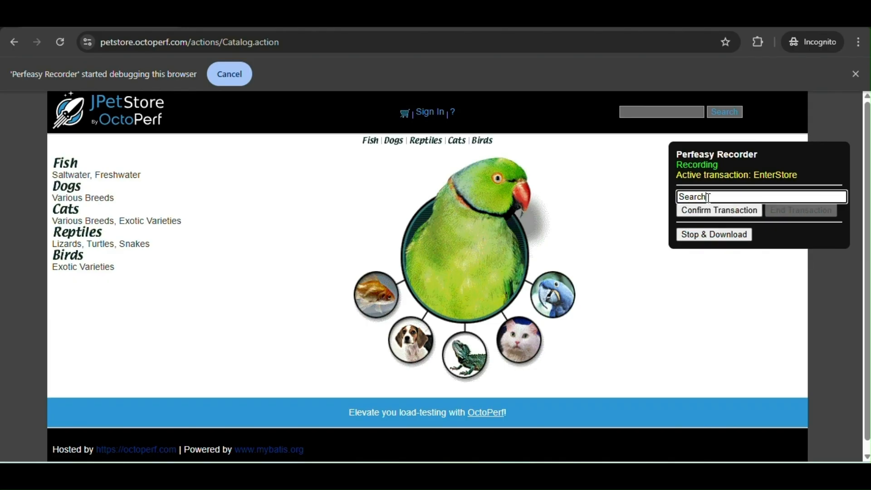
pyautogui.write('arch')
pyautogui.click(706, 211)
# Search the store for fish and end the Search transaction.
pyautogui.click(662, 112)
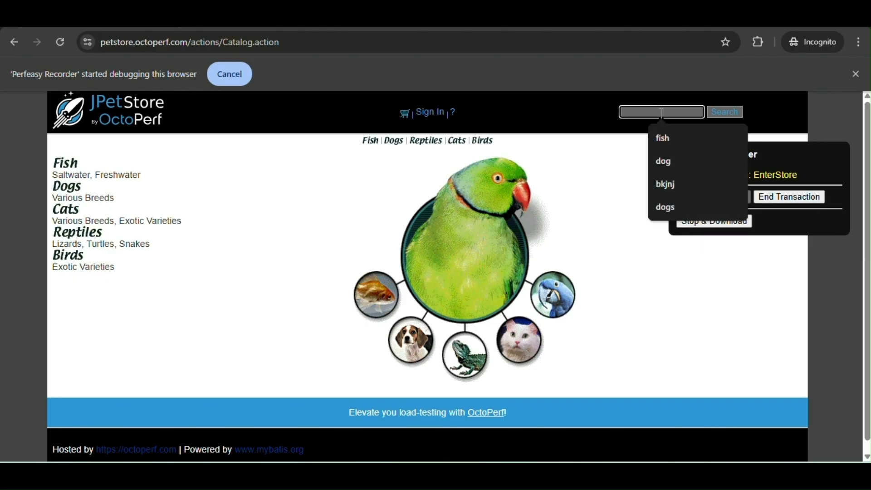
pyautogui.click(663, 138)
pyautogui.click(736, 109)
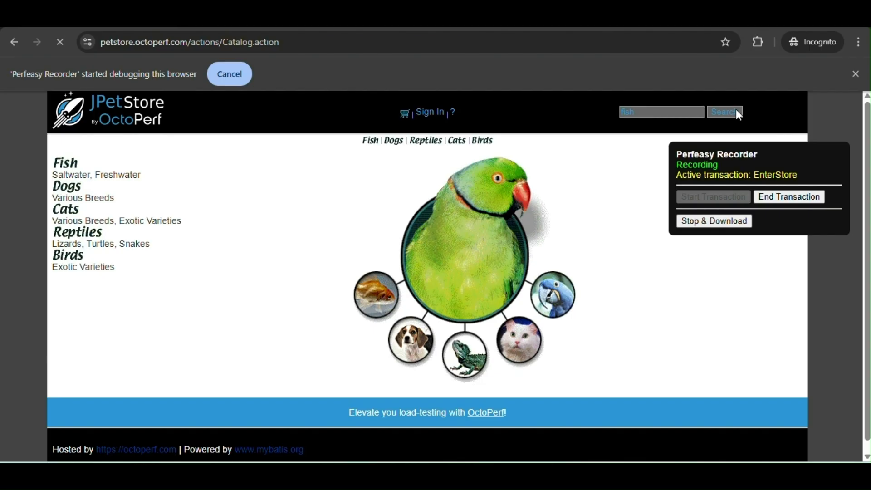
pyautogui.click(801, 205)
# Start a new recorder transaction named ViewProduct.
pyautogui.click(717, 197)
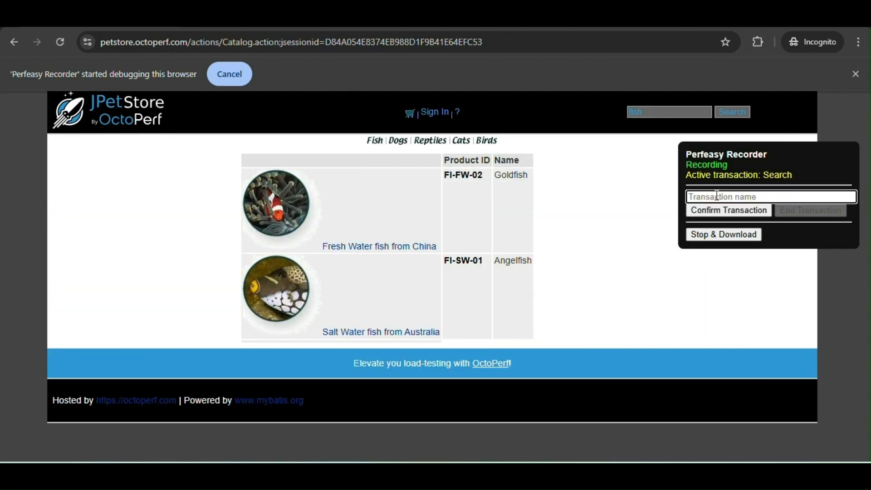
pyautogui.write('ViewProduct')
pyautogui.click(717, 213)
# Open the Fresh Water fish from China product and end the ViewProduct transaction.
pyautogui.click(371, 248)
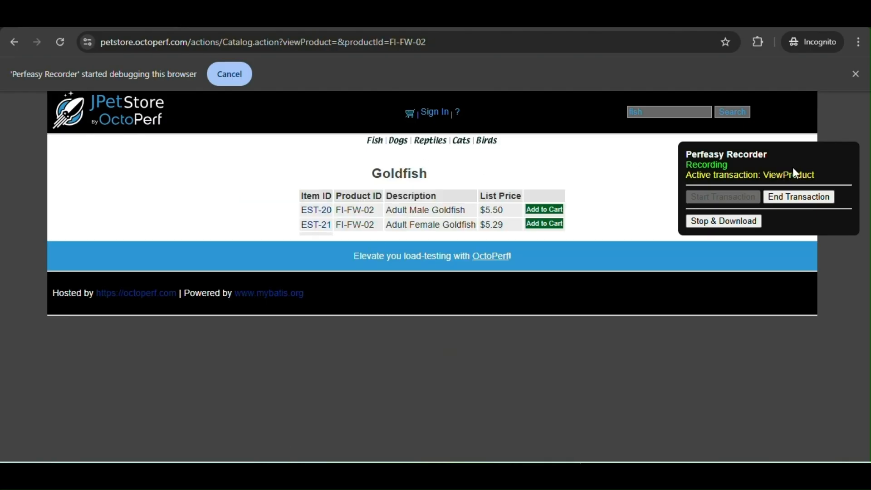
pyautogui.click(800, 195)
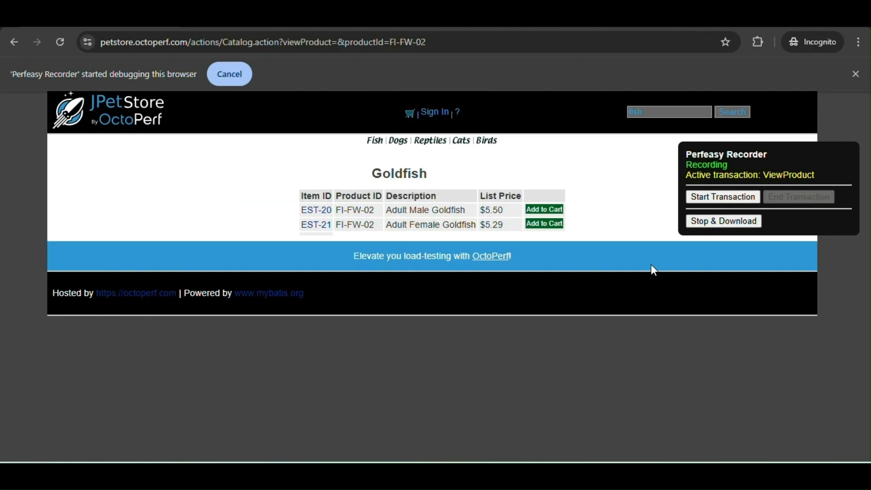
# Stop the recording and save the recorded file as Petstore-Search-1.json in Downloads.
pyautogui.click(749, 229)
pyautogui.click(232, 374)
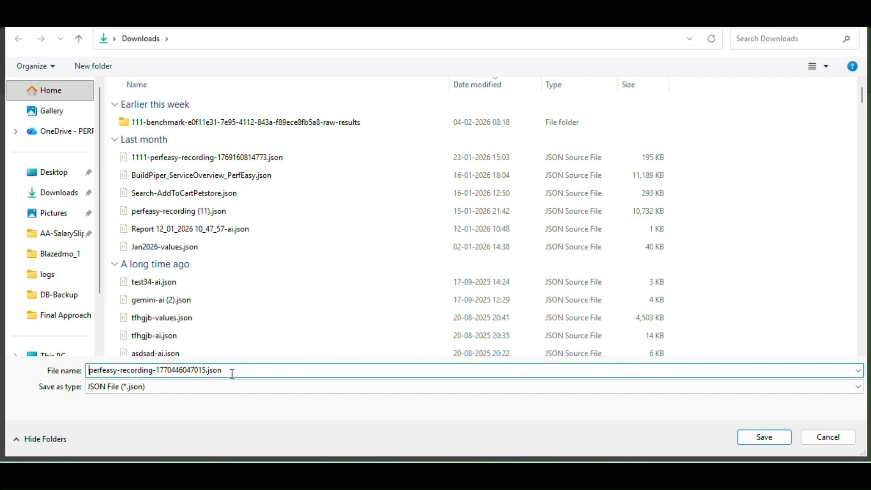
pyautogui.hotkey('shift', 'Right')
pyautogui.hotkey('shift', 'Right')
pyautogui.hotkey('shift', 'Right')
pyautogui.hotkey('shift', 'Right')
pyautogui.hotkey('shift', 'Right')
pyautogui.hotkey('shift', 'Right')
pyautogui.hotkey('shift', 'Right')
pyautogui.hotkey('shift', 'Right')
pyautogui.hotkey('shift', 'Right')
pyautogui.hotkey('shift', 'Right')
pyautogui.hotkey('shift', 'Right')
pyautogui.hotkey('shift', 'Right')
pyautogui.hotkey('shift', 'Right')
pyautogui.hotkey('shift', 'Right')
pyautogui.hotkey('shift', 'Right')
pyautogui.hotkey('shift', 'Right')
pyautogui.hotkey('shift', 'Right')
pyautogui.hotkey('shift', 'Right')
pyautogui.hotkey('shift', 'Right')
pyautogui.hotkey('shift', 'Right')
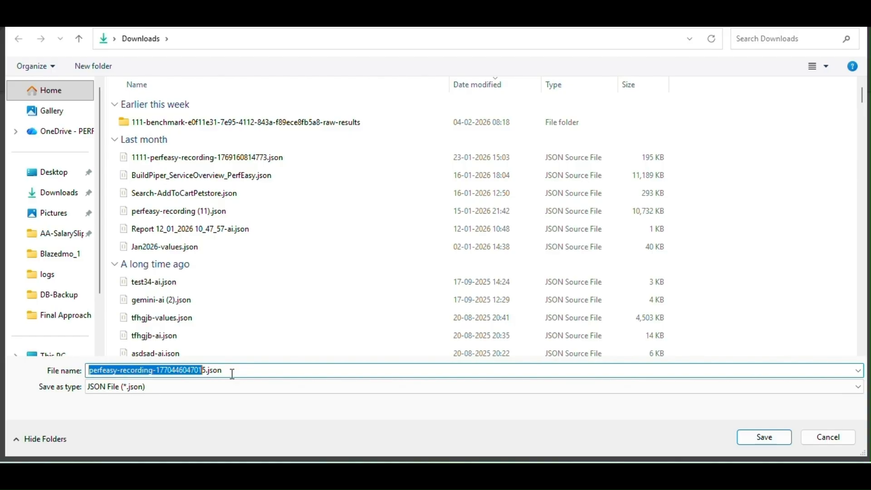
pyautogui.write('Petstore-')
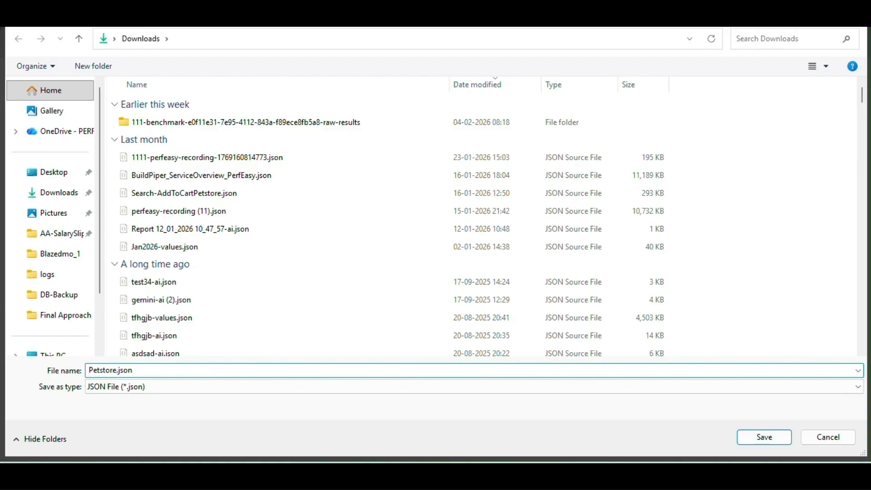
pyautogui.write('Search-1')
pyautogui.press('Return')
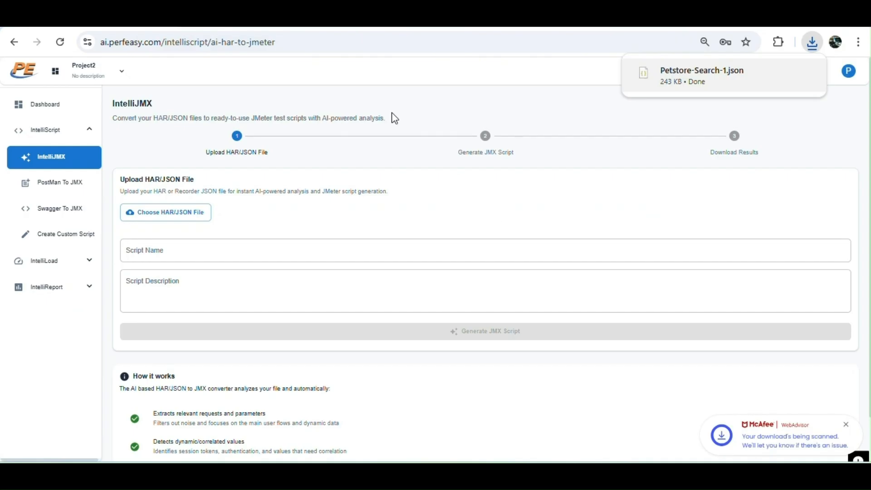
# Upload Petstore-Search-1.json as the HAR/JSON file in IntelliJMX.
pyautogui.click(141, 215)
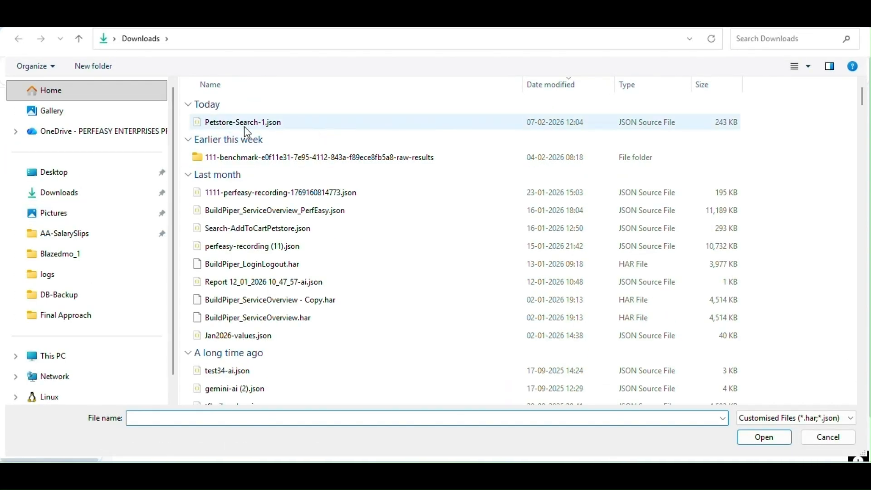
pyautogui.click(244, 123)
pyautogui.click(765, 438)
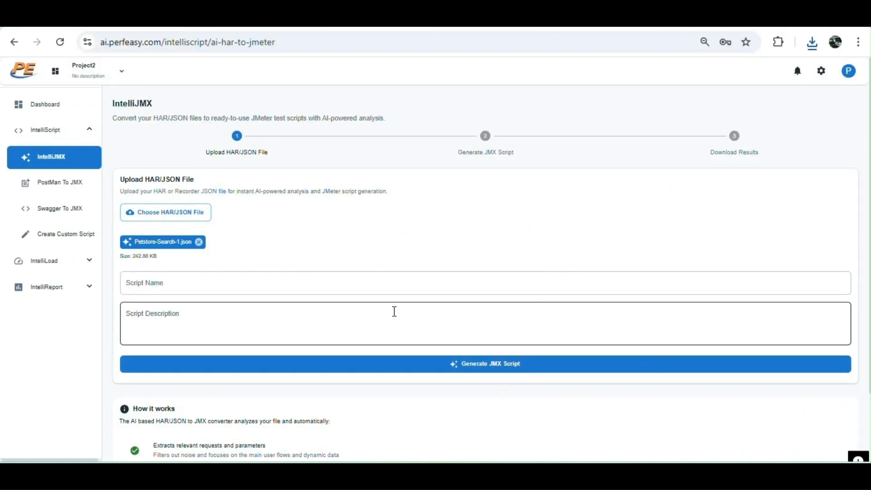
# Name the script Petstore-Search, generate the JMX script and download it.
pyautogui.click(303, 286)
pyautogui.write('Petstore-Search-1')
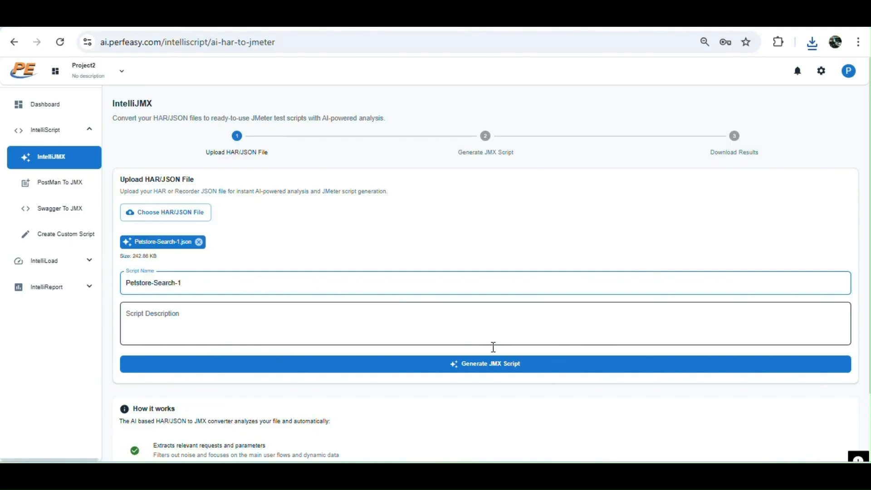
pyautogui.click(464, 363)
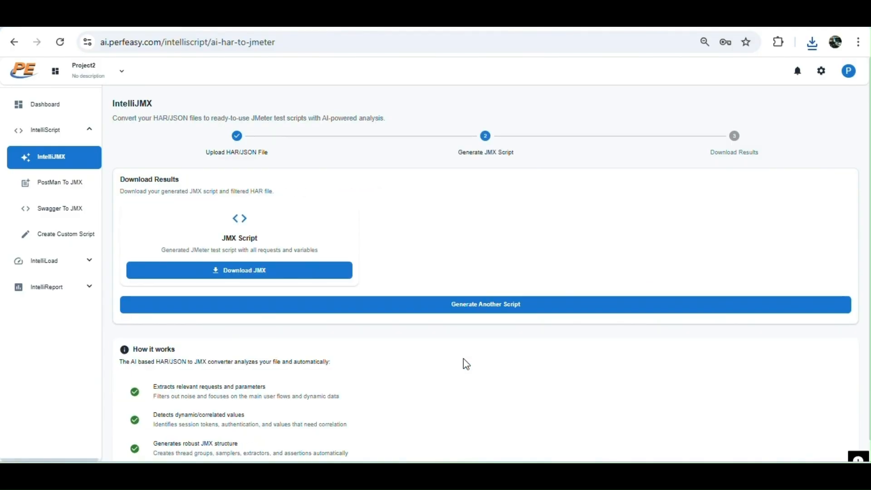
pyautogui.click(241, 282)
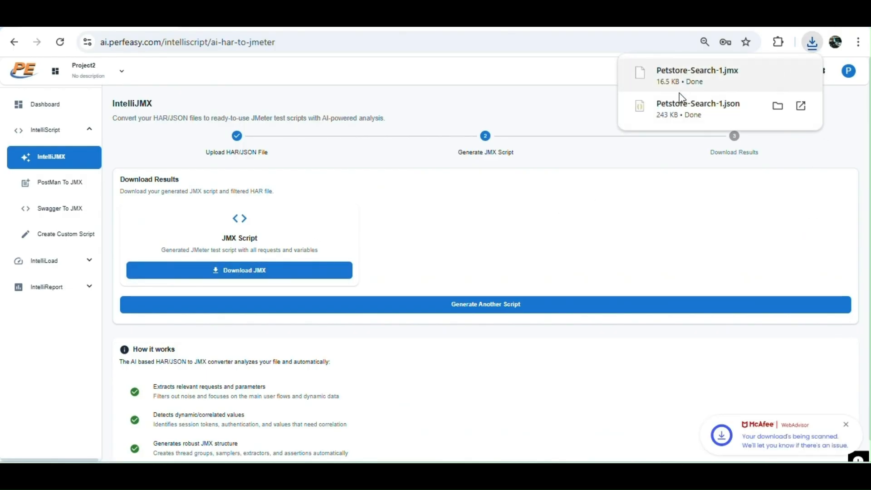
# Start creating a new benchmark from the IntelliLoad Benchmarks page.
pyautogui.click(82, 269)
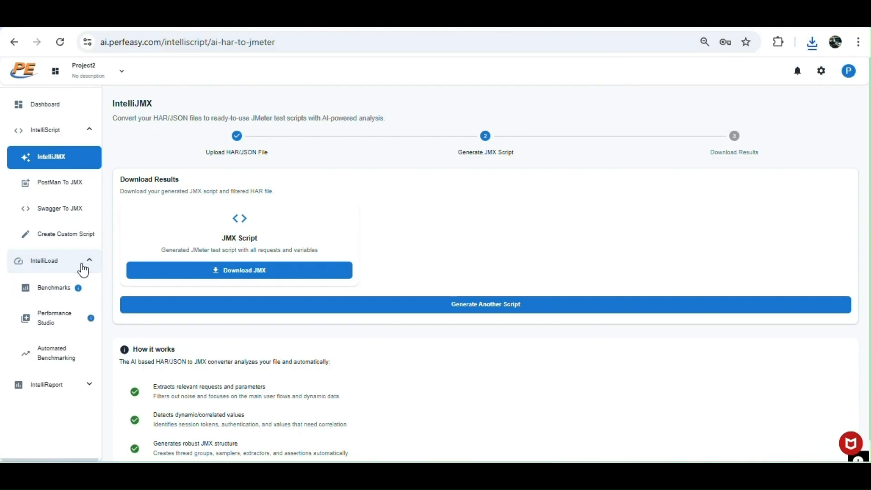
pyautogui.click(61, 288)
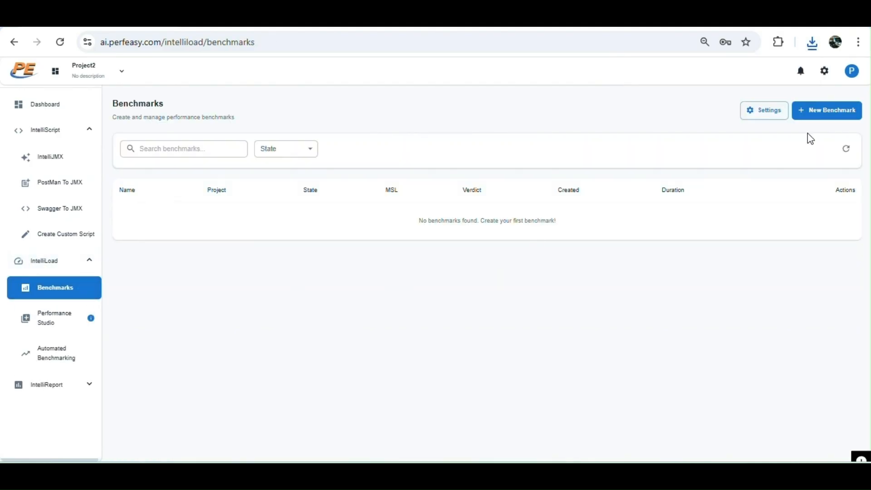
pyautogui.click(840, 112)
# Name the benchmark MixLoad-1.
pyautogui.click(276, 183)
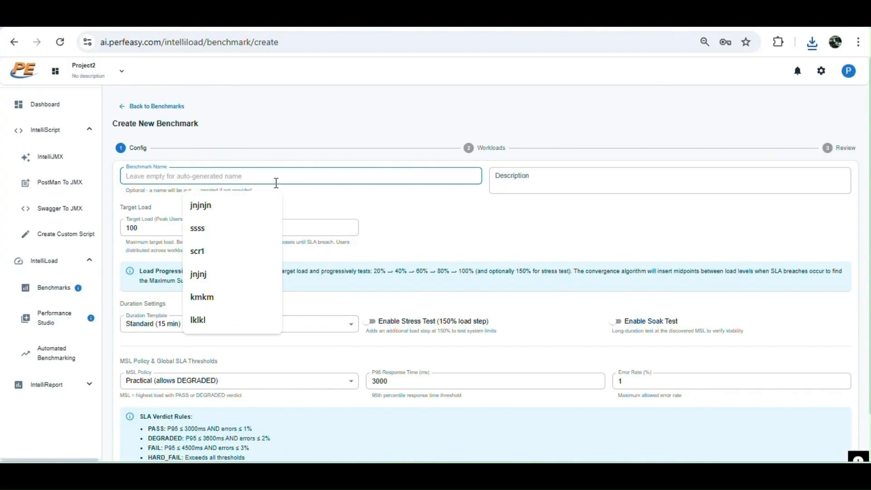
pyautogui.write('MixLoad-1')
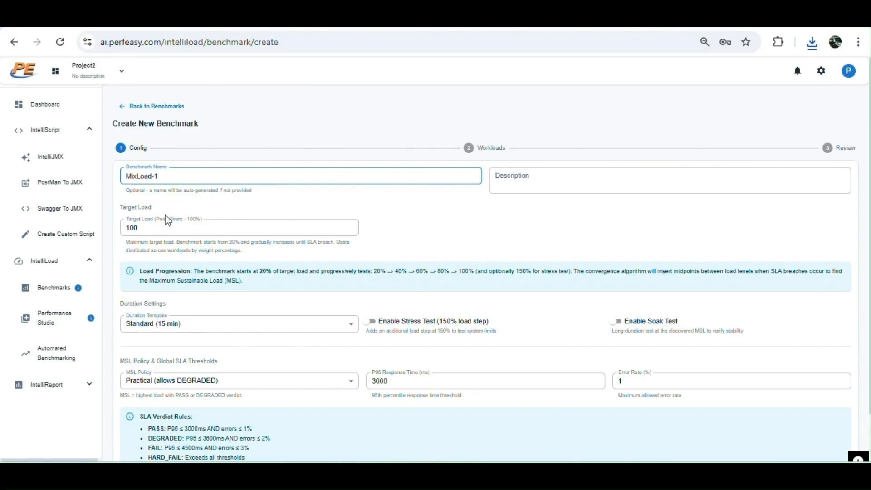
pyautogui.moveTo(167, 225); pyautogui.dragTo(106, 233)
pyautogui.click(463, 223)
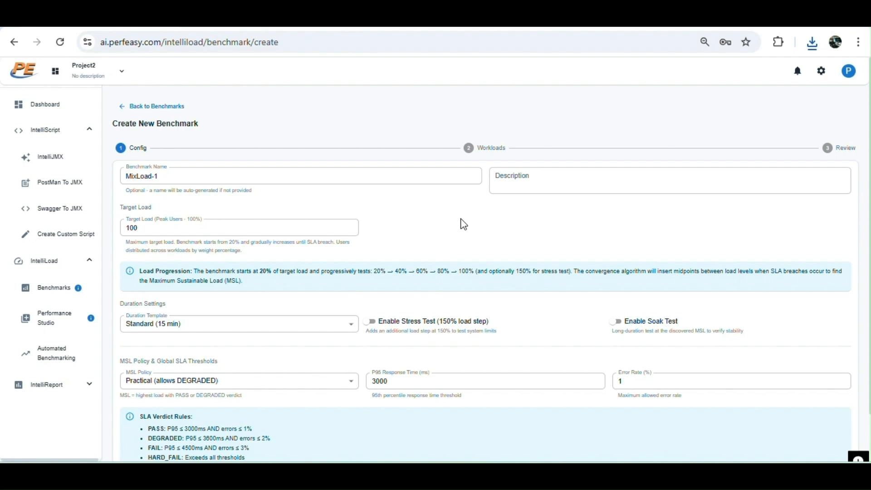
pyautogui.moveTo(221, 222); pyautogui.dragTo(122, 226)
pyautogui.click(546, 245)
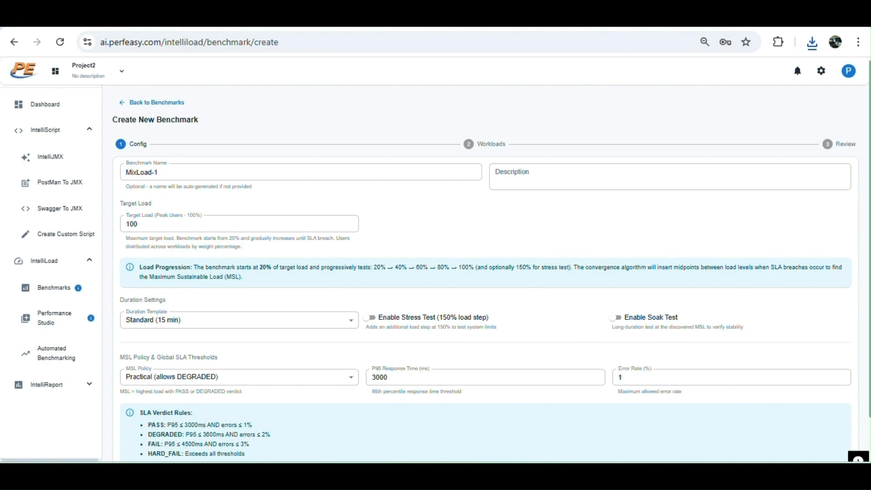
# Set the benchmark's duration template to Standard (15 min).
pyautogui.scroll(-2, 486, 272)
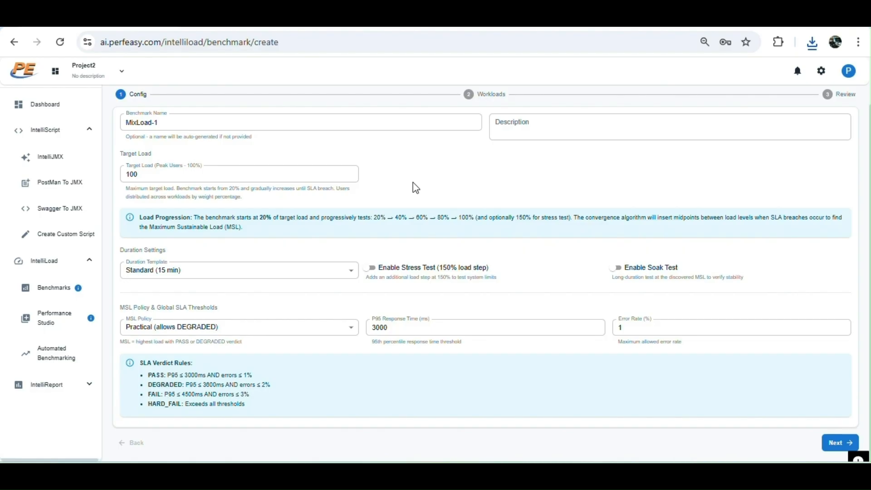
pyautogui.click(328, 277)
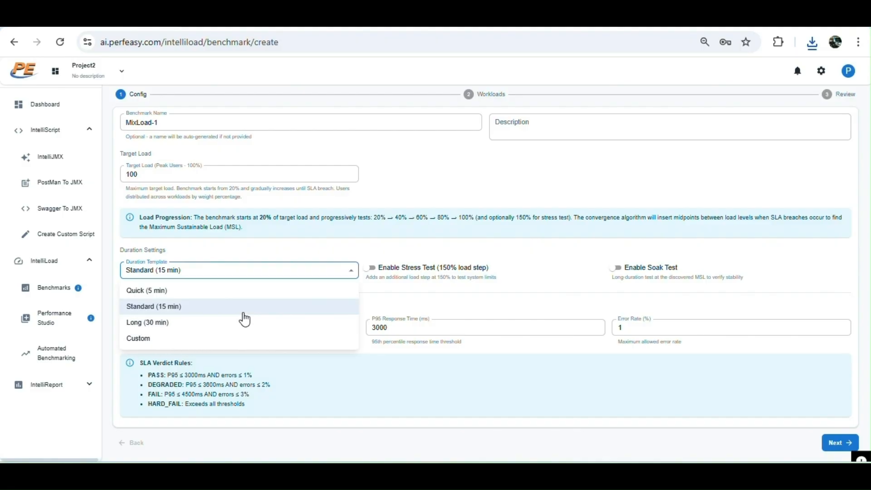
pyautogui.click(196, 312)
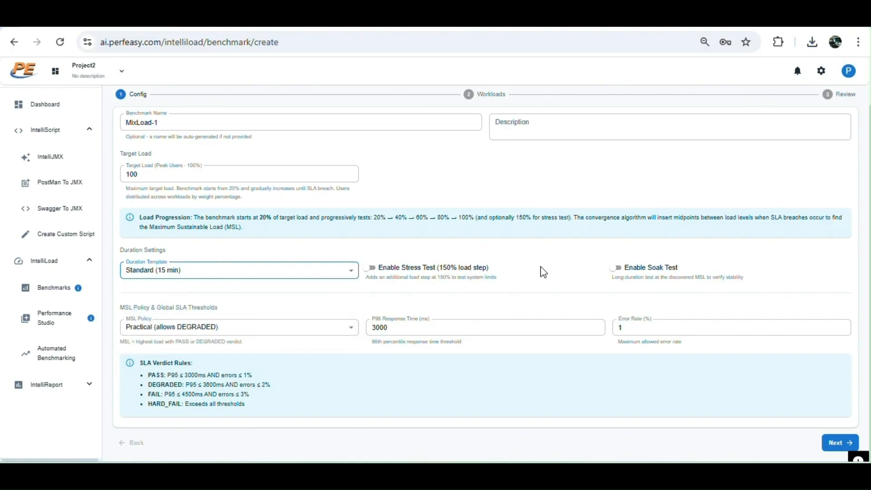
pyautogui.click(624, 272)
pyautogui.click(624, 272)
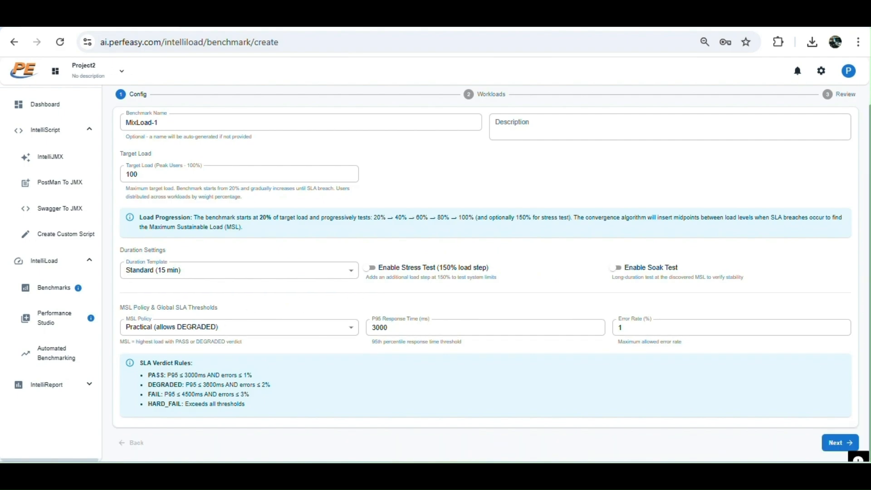
# Set the SLA thresholds to a 40% error rate and 4000 ms P95 response time, and proceed to Workloads.
pyautogui.doubleClick(653, 327)
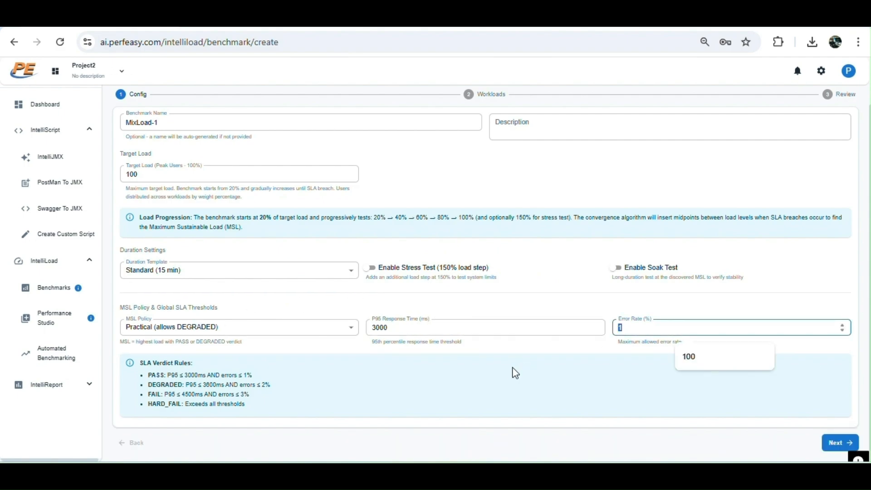
pyautogui.write('40')
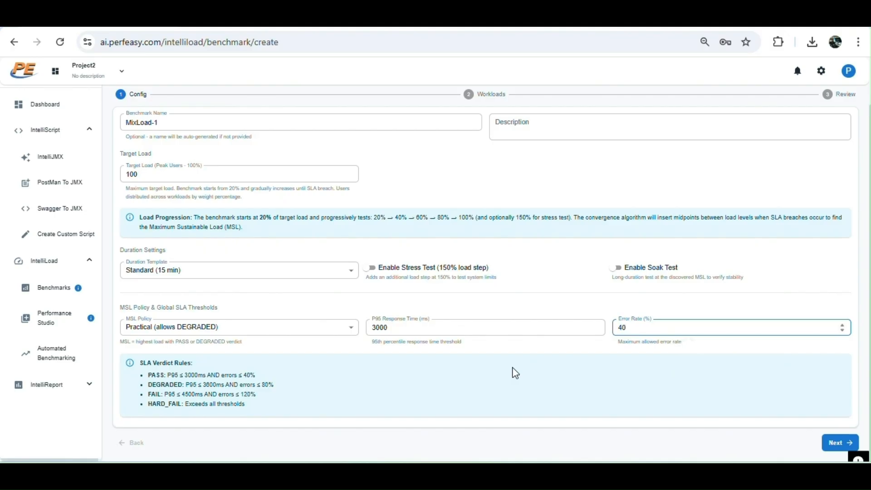
pyautogui.moveTo(402, 327); pyautogui.dragTo(363, 329)
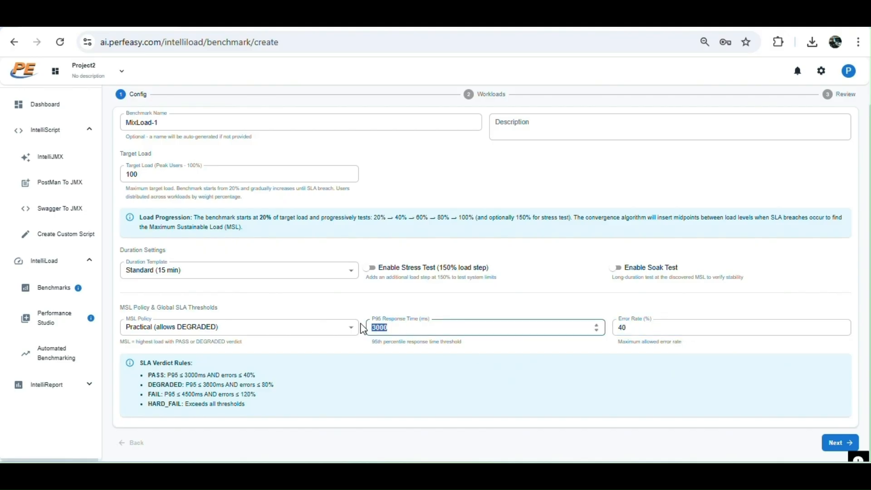
pyautogui.write('4000')
pyautogui.click(845, 444)
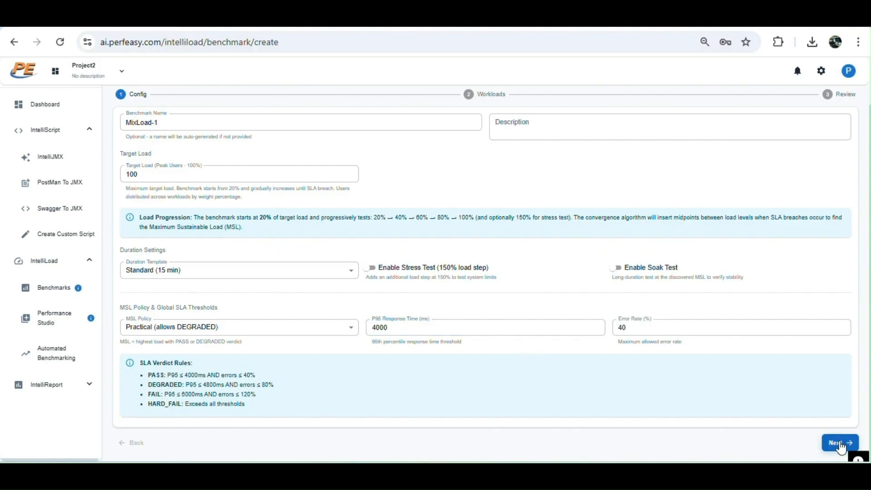
# Add a workload using the existing Petstore-Search-1 JMX script.
pyautogui.click(819, 176)
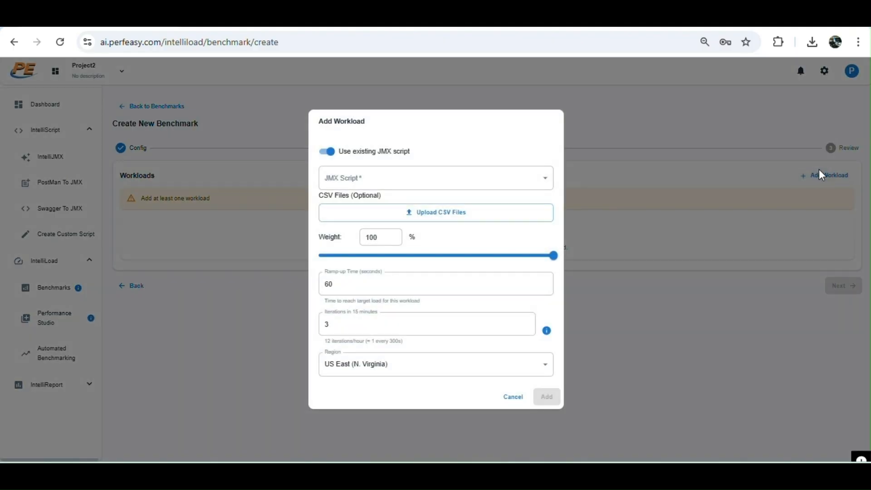
pyautogui.click(421, 181)
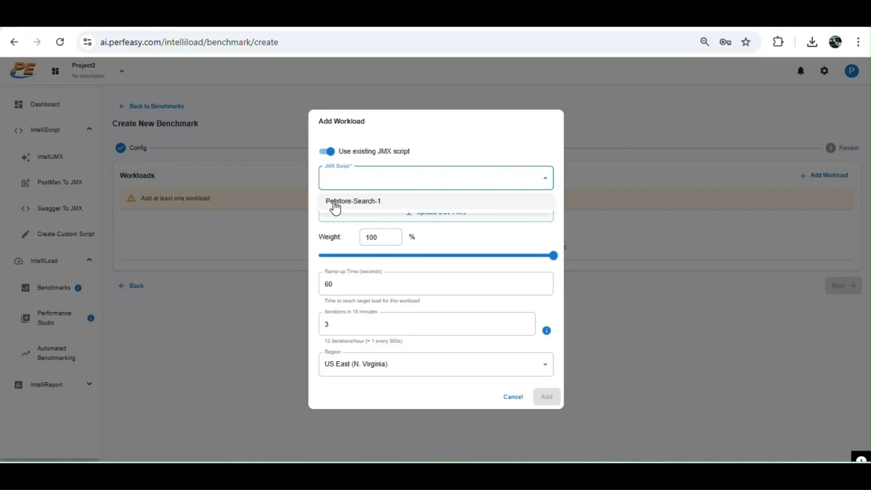
pyautogui.click(377, 203)
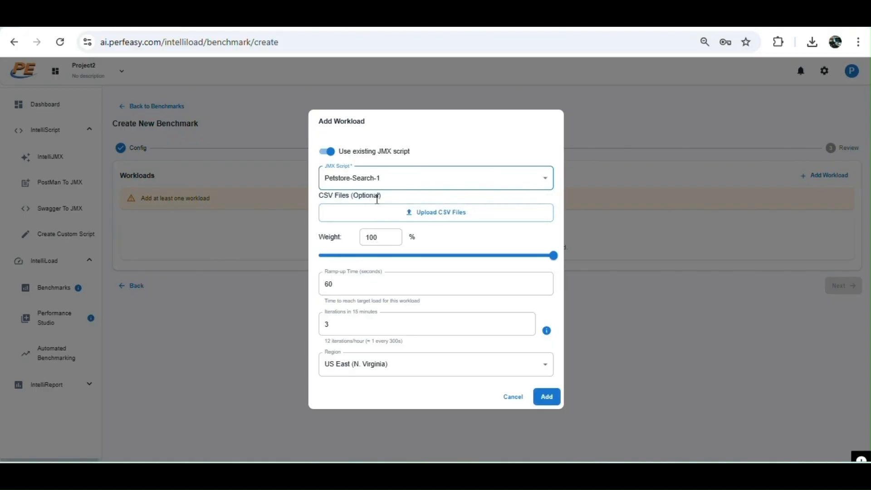
# Set the workload's weight to 60%, ramp-up to 120 seconds and iterations to 6, then add it.
pyautogui.click(385, 237)
pyautogui.moveTo(385, 237); pyautogui.dragTo(321, 236)
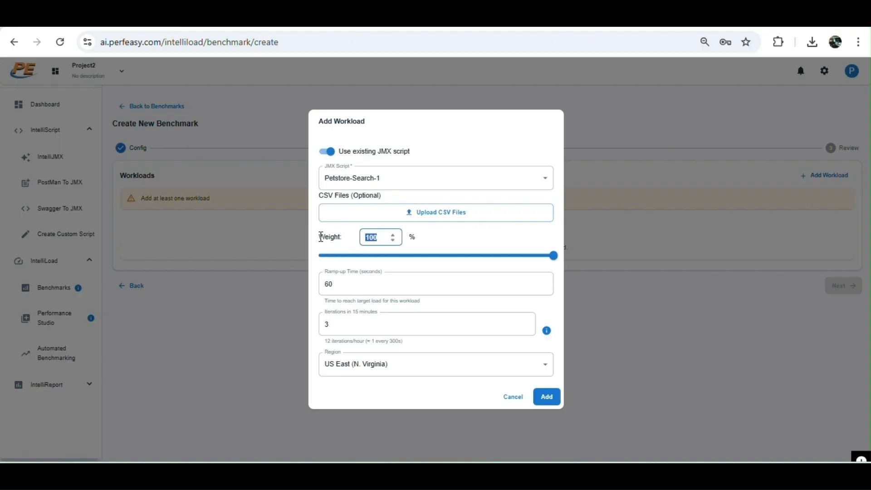
pyautogui.write('60')
pyautogui.doubleClick(322, 285)
pyautogui.write('120')
pyautogui.click(355, 323)
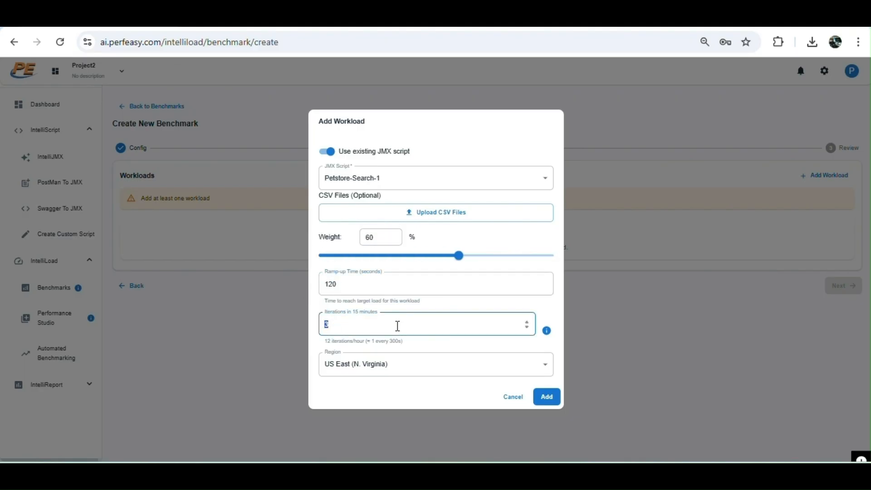
pyautogui.write('6')
pyautogui.click(480, 406)
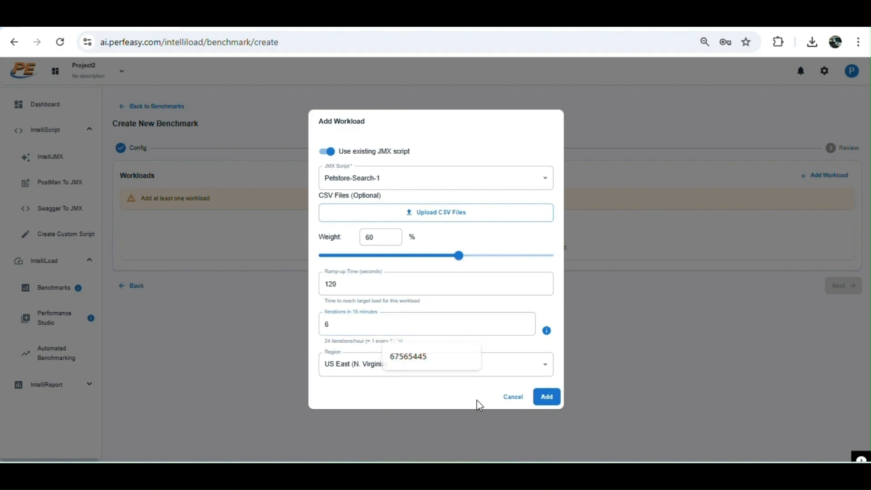
pyautogui.click(548, 398)
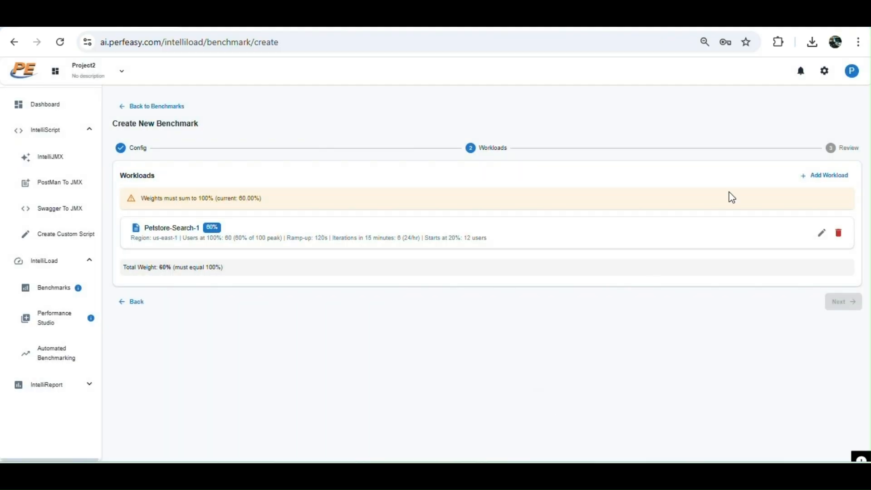
# Start a second workload that uses an uploaded JMX file instead of an existing script.
pyautogui.click(824, 175)
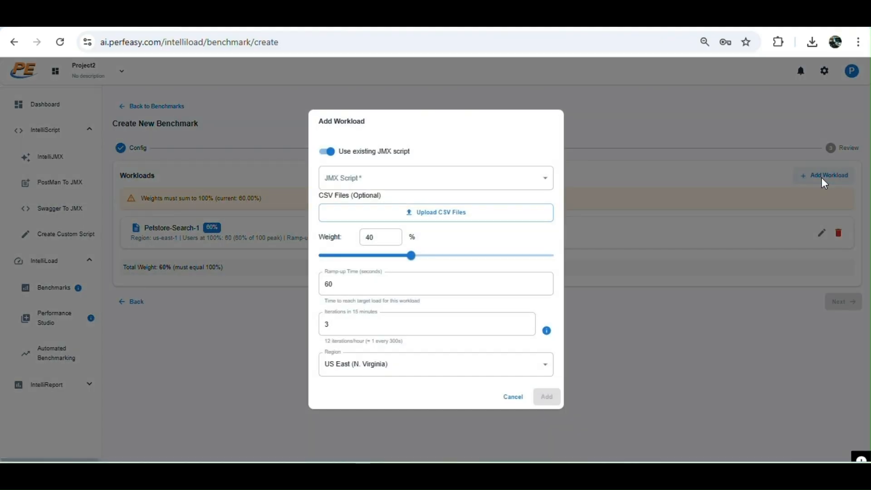
pyautogui.click(325, 152)
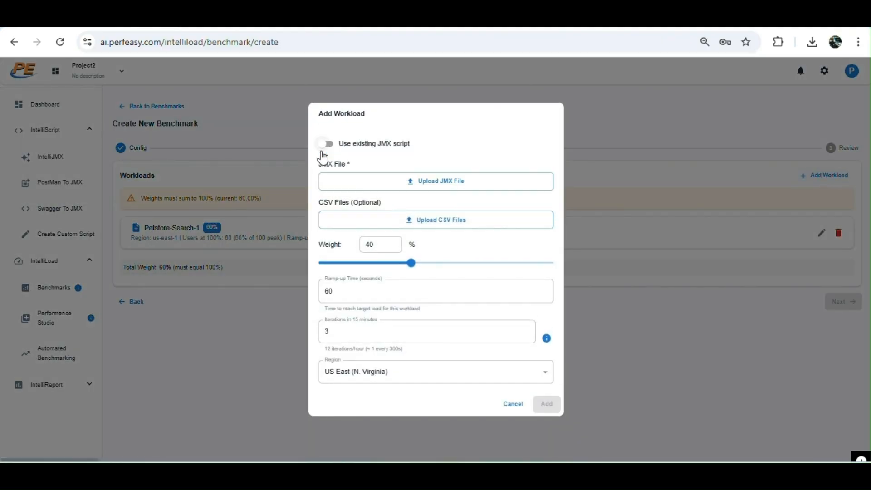
pyautogui.click(425, 183)
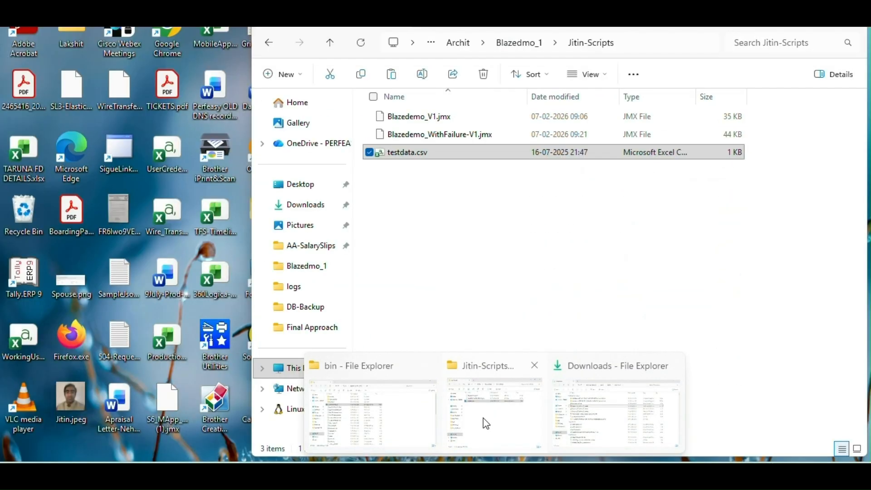
# Navigate to the Jitin-Scripts folder and open Blazedemo_WithFailure-V1.jmx as the JMX file.
pyautogui.click(484, 420)
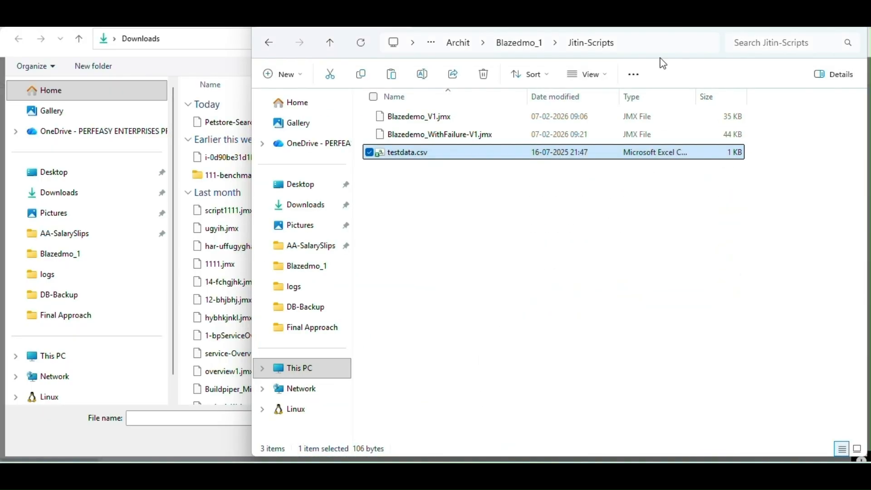
pyautogui.click(654, 37)
pyautogui.hotkey('ctrl', 'c')
pyautogui.hotkey('alt', 'Tab')
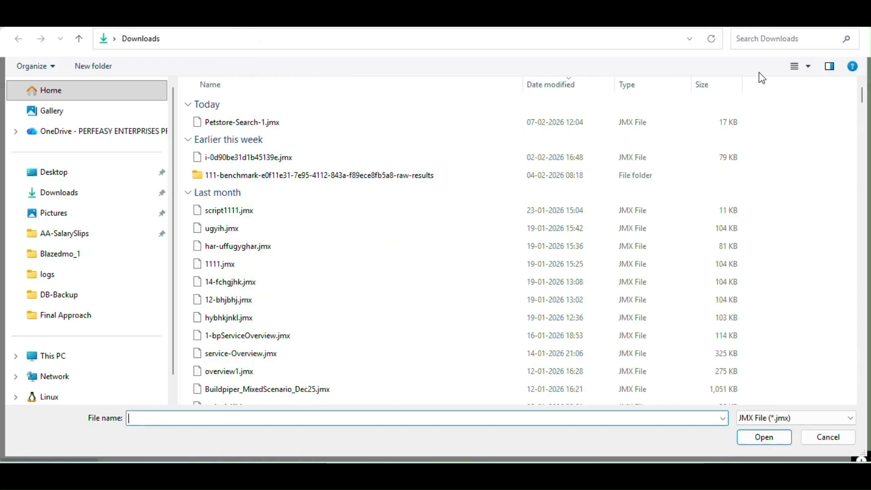
pyautogui.hotkey('ctrl', 'v')
pyautogui.press('Return')
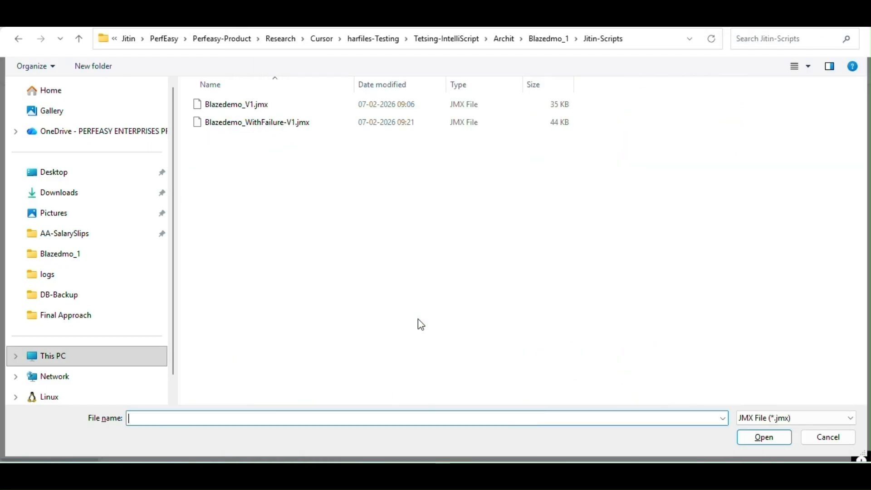
pyautogui.click(256, 123)
pyautogui.click(764, 437)
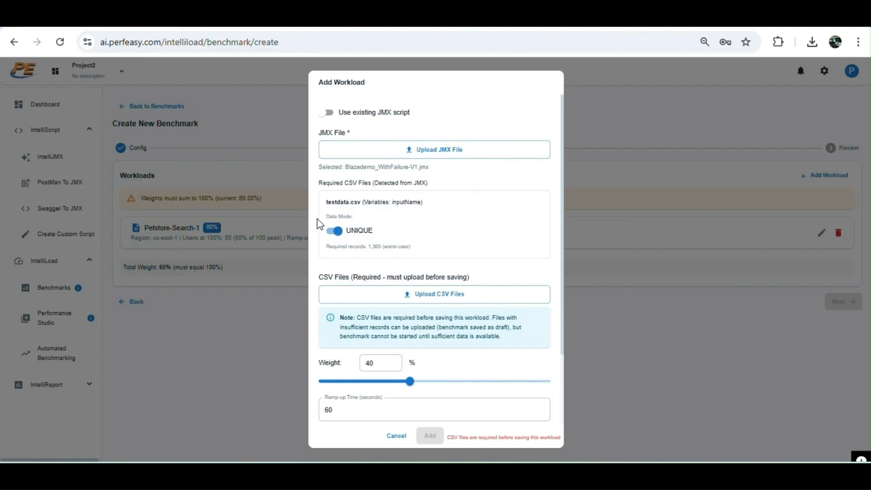
# Switch the testdata.csv data mode to REUSABLE and upload testdata.csv as the CSV file.
pyautogui.click(333, 232)
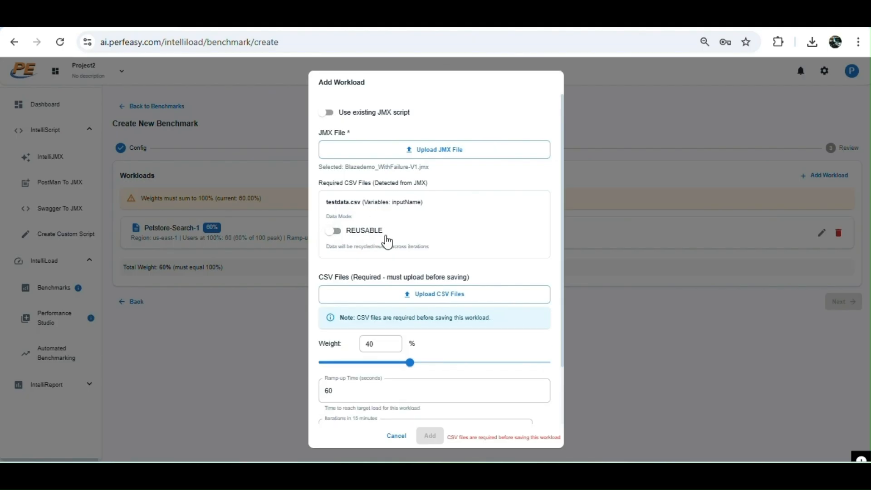
pyautogui.click(456, 296)
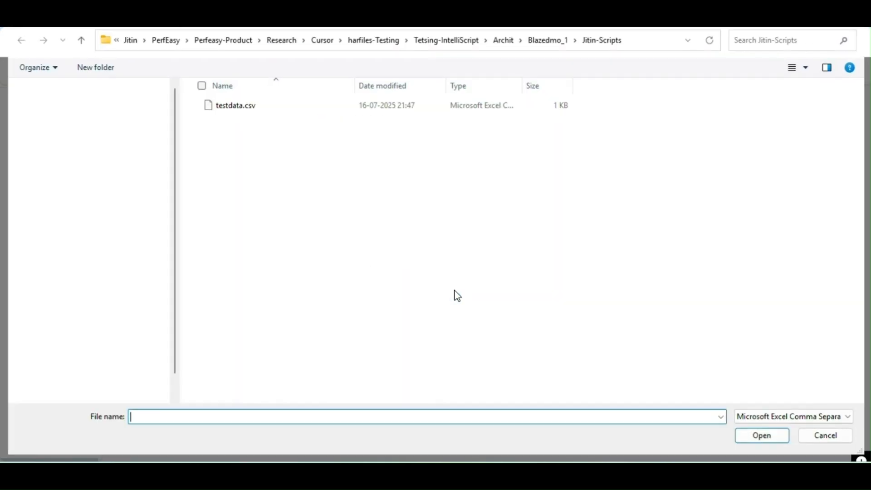
pyautogui.doubleClick(236, 104)
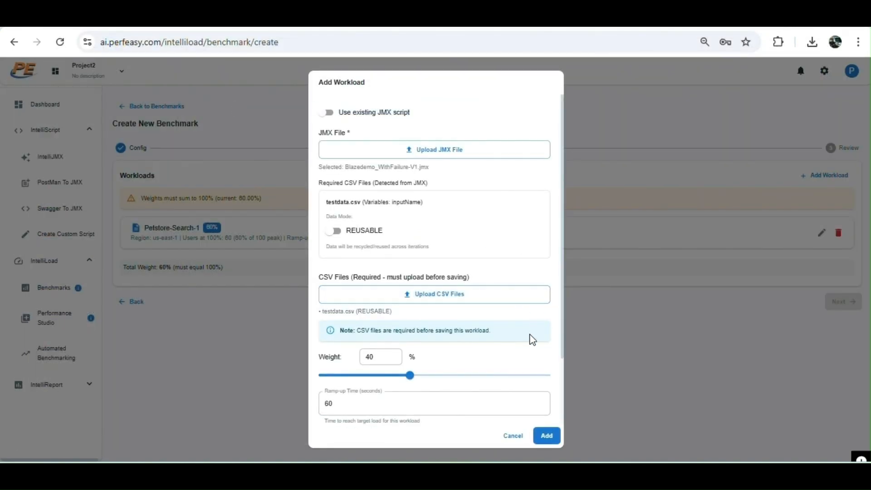
# Set the second workload's ramp-up to 120 seconds and iterations to 7, then add it.
pyautogui.moveTo(562, 318); pyautogui.dragTo(563, 389)
pyautogui.click(368, 319)
pyautogui.write('12')
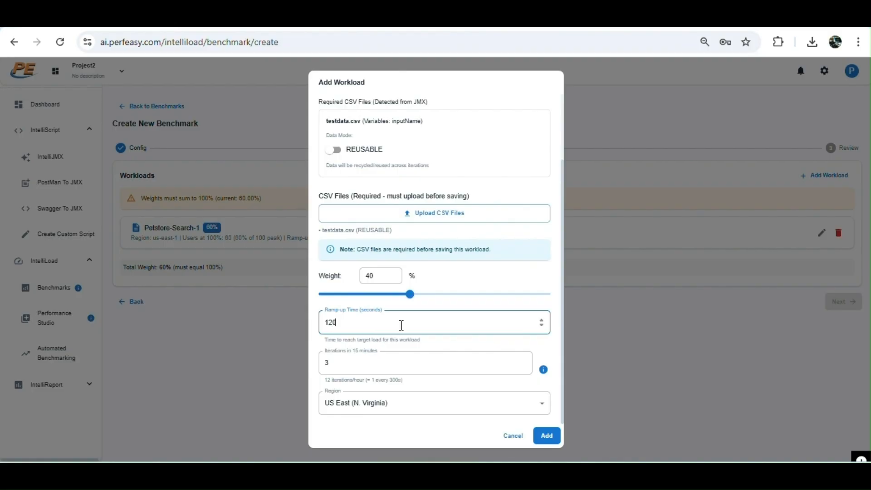
pyautogui.doubleClick(350, 362)
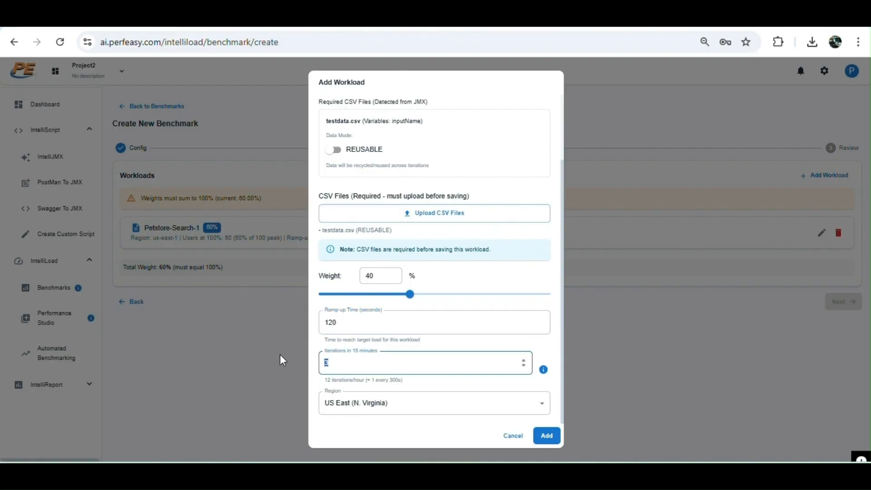
pyautogui.write('7')
pyautogui.click(416, 407)
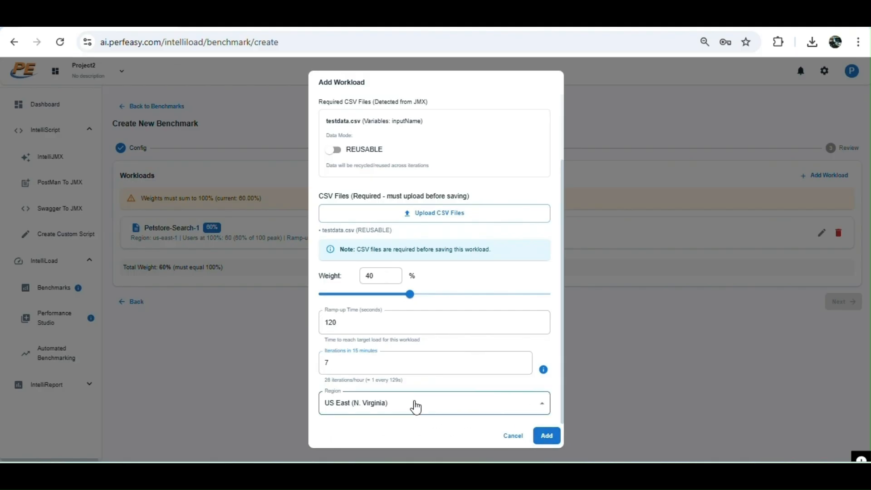
pyautogui.click(556, 344)
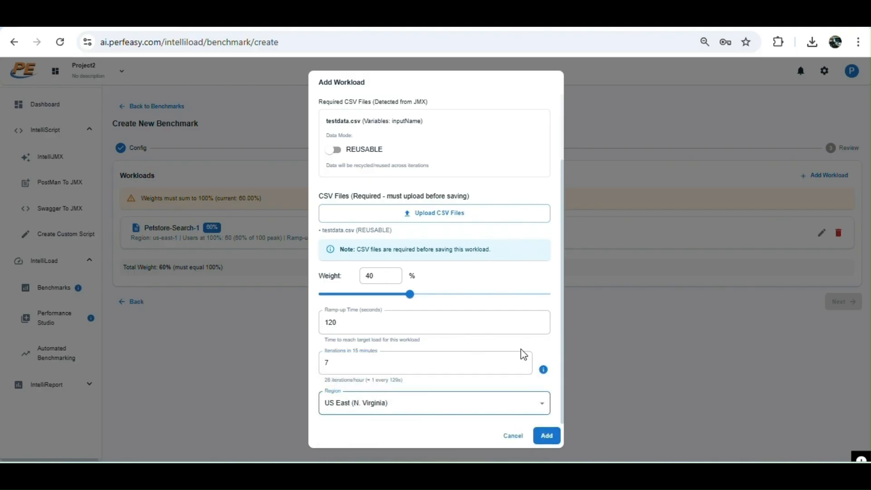
pyautogui.click(547, 436)
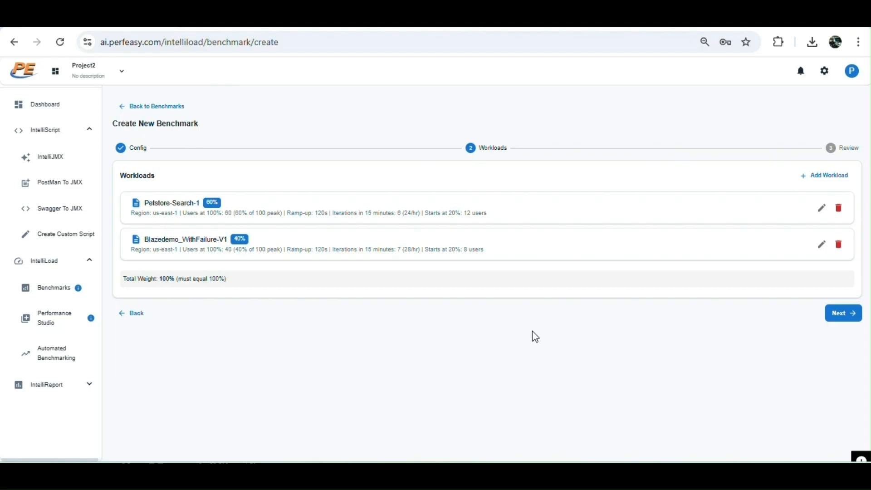
# Proceed to the review page and examine the SLA configuration summary.
pyautogui.click(843, 314)
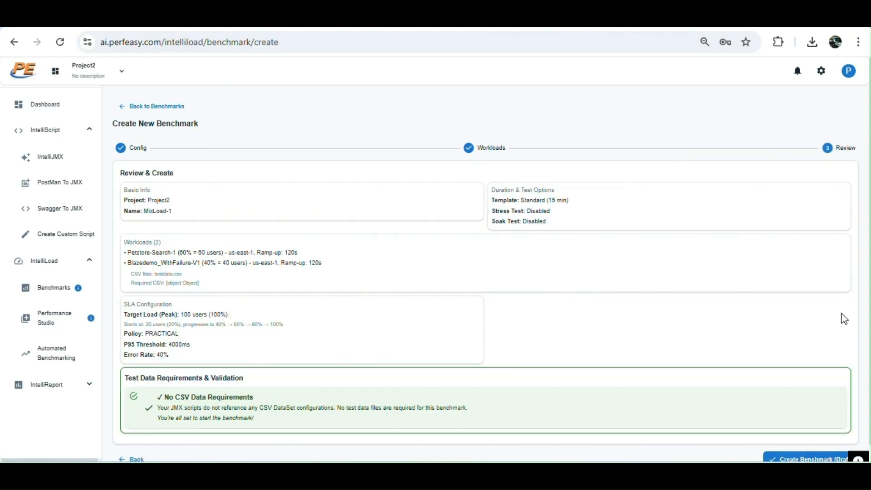
pyautogui.scroll(-1, 826, 272)
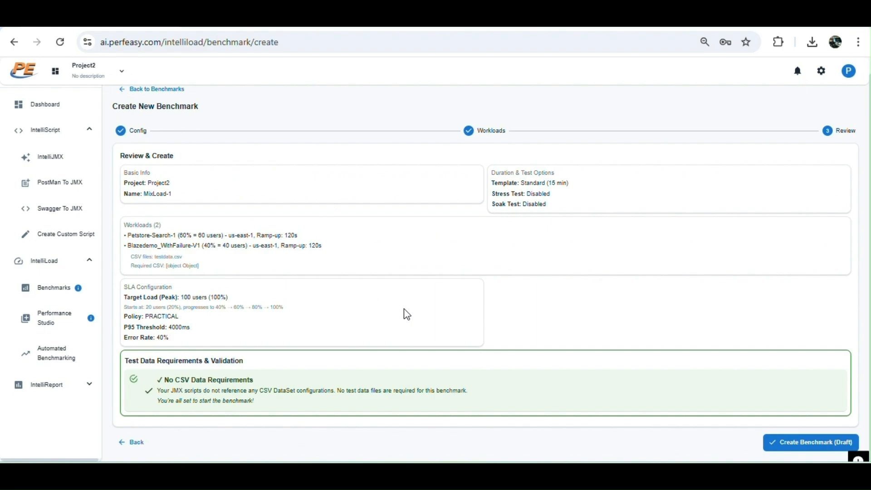
pyautogui.moveTo(151, 309); pyautogui.dragTo(188, 305)
pyautogui.click(197, 296)
pyautogui.moveTo(136, 328); pyautogui.dragTo(204, 336)
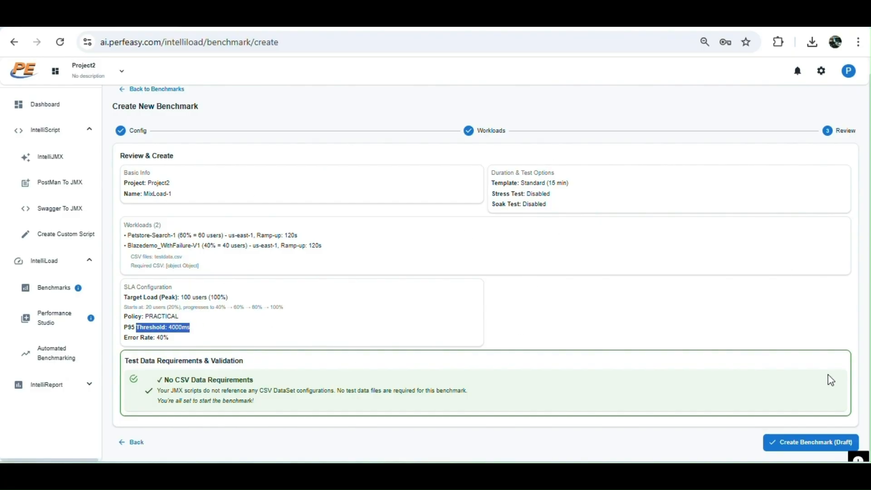
# Create the benchmark as a draft and start it.
pyautogui.click(794, 444)
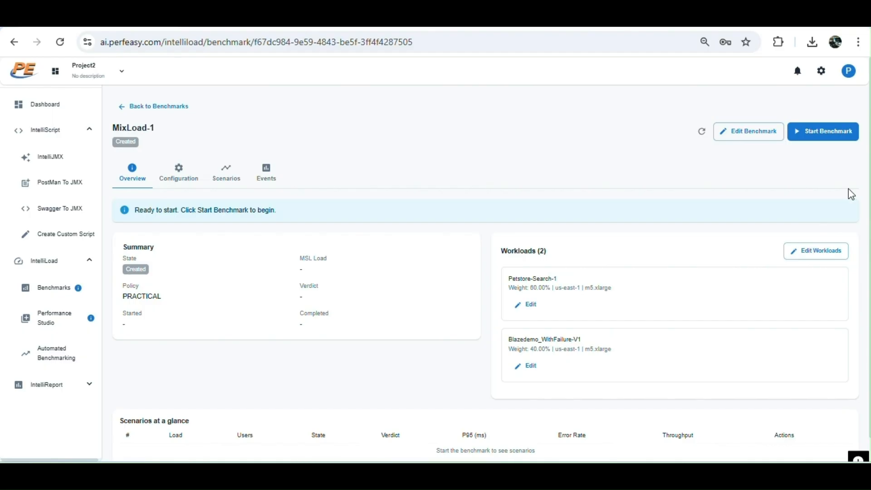
pyautogui.click(835, 136)
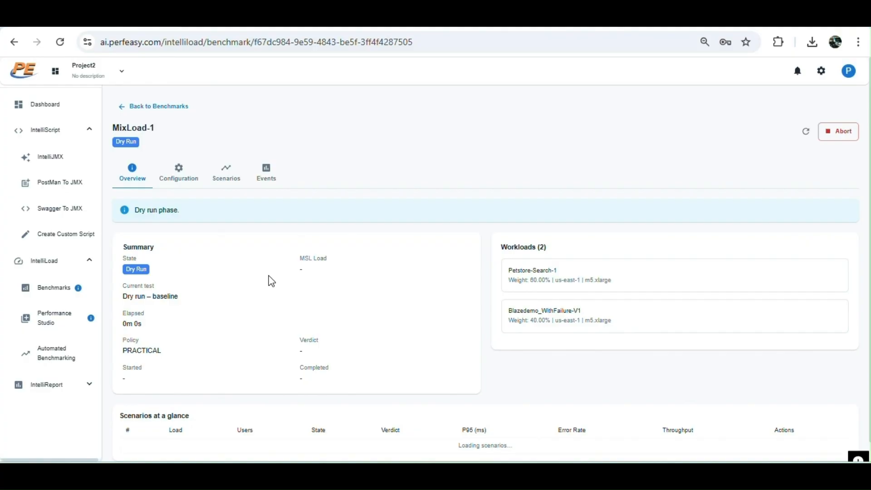
# Open the MixLoad-1 benchmark and review its overview summary and scenarios-at-a-glance table.
pyautogui.scroll(-1, 271, 281)
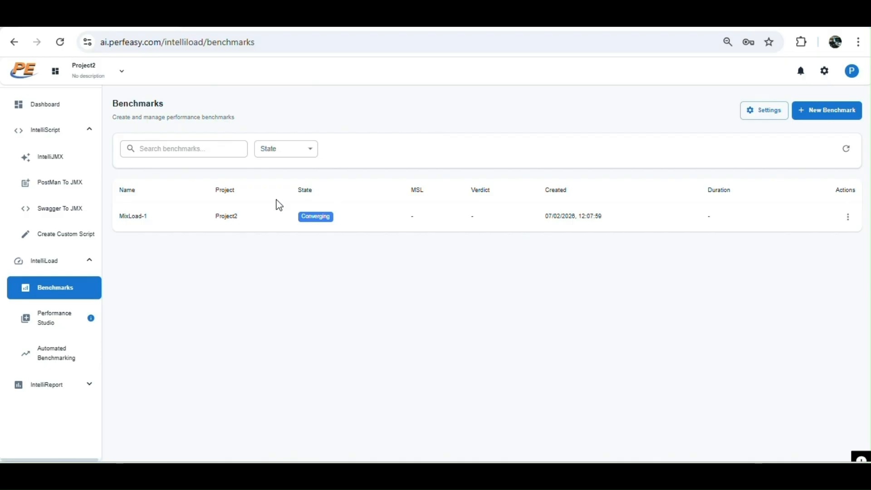
pyautogui.click(392, 224)
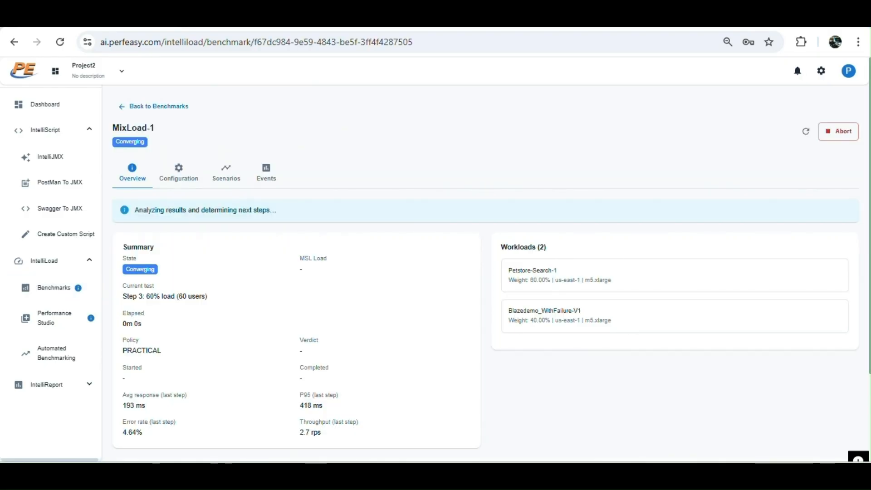
pyautogui.scroll(-2, 485, 273)
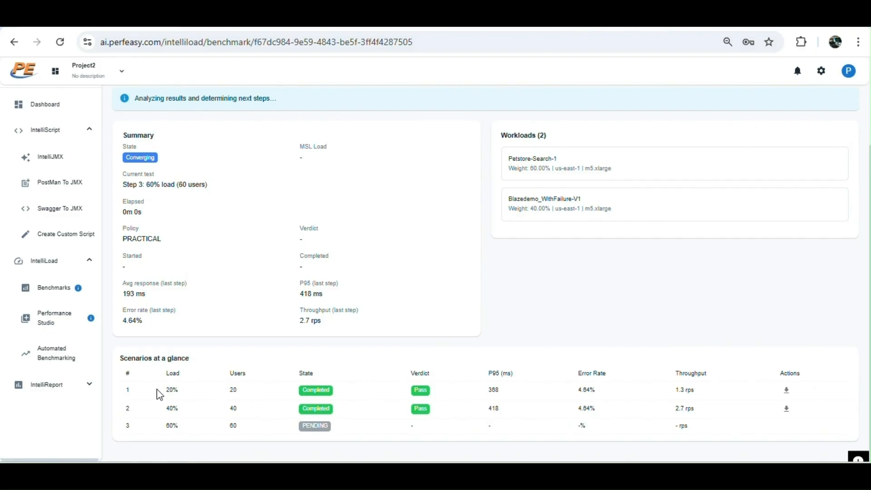
pyautogui.moveTo(159, 392); pyautogui.dragTo(338, 398)
pyautogui.click(231, 387)
pyautogui.moveTo(226, 413); pyautogui.dragTo(254, 432)
pyautogui.moveTo(173, 99); pyautogui.dragTo(356, 125)
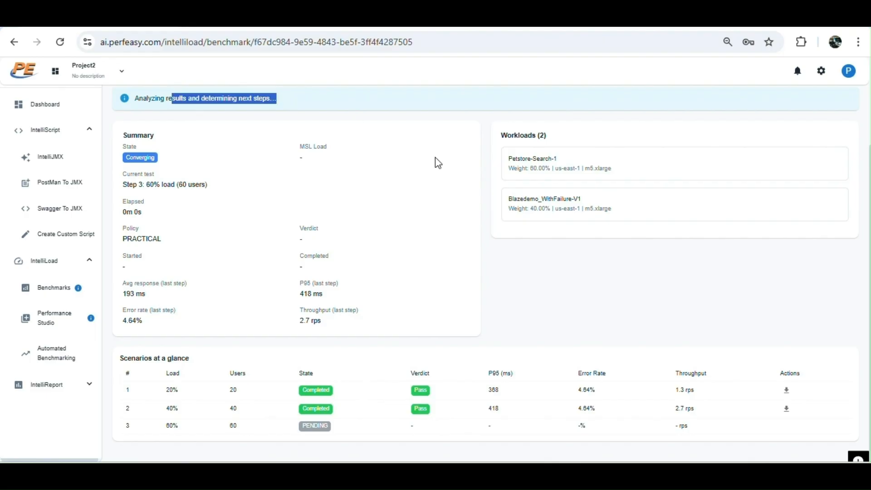
pyautogui.click(551, 287)
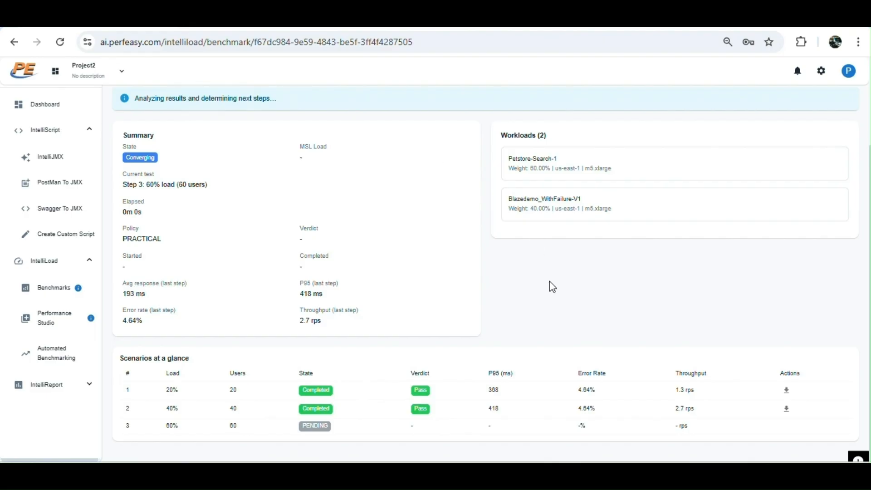
pyautogui.scroll(2, 552, 287)
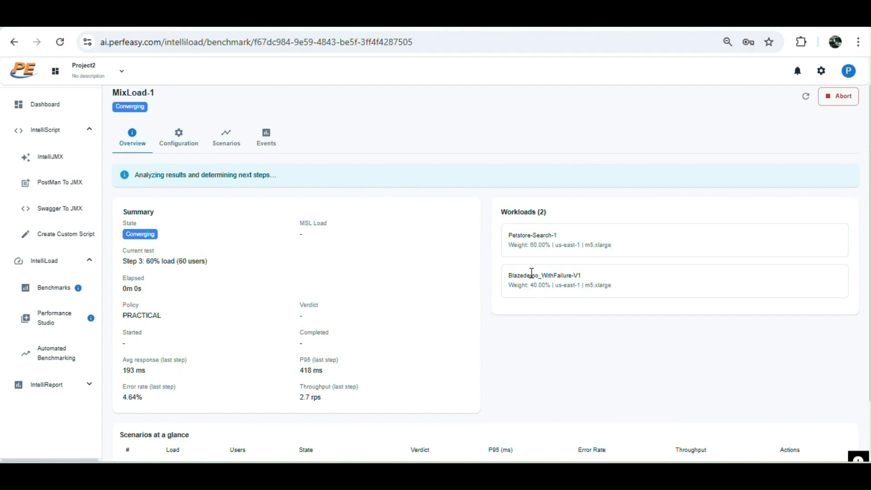
# Open the benchmark's scenarios and examine the Step 1: 20% summary and request statistics.
pyautogui.click(226, 142)
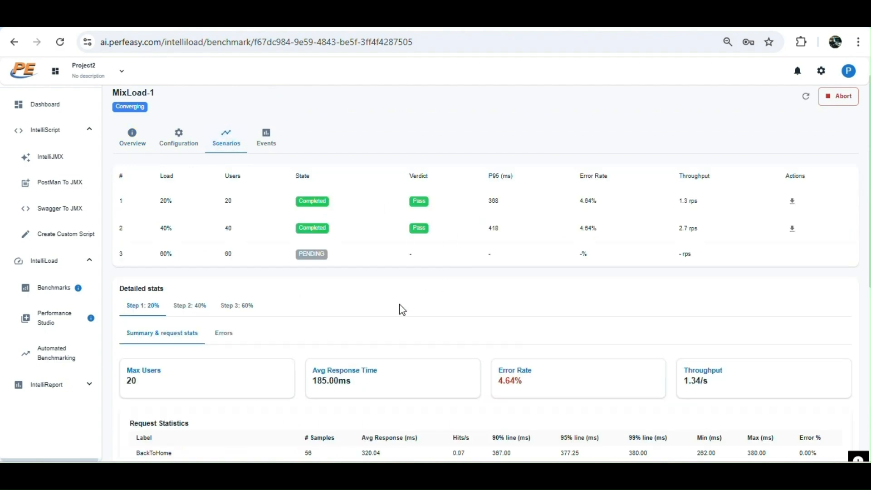
pyautogui.scroll(-2, 401, 309)
pyautogui.scroll(-1, 401, 308)
pyautogui.moveTo(126, 279); pyautogui.dragTo(130, 279)
pyautogui.scroll(-3, 219, 334)
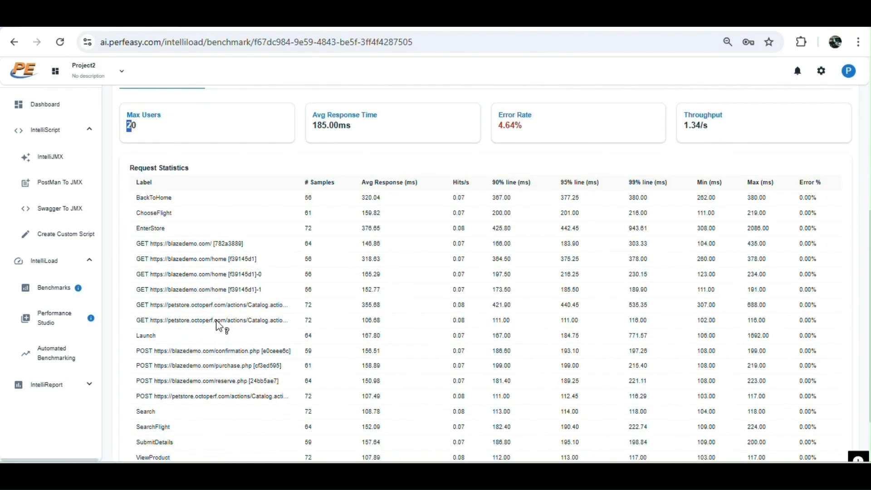
pyautogui.moveTo(146, 213); pyautogui.dragTo(171, 217)
pyautogui.moveTo(303, 213); pyautogui.dragTo(313, 216)
pyautogui.moveTo(366, 213); pyautogui.dragTo(381, 214)
pyautogui.moveTo(492, 213); pyautogui.dragTo(517, 220)
pyautogui.scroll(-2, 708, 344)
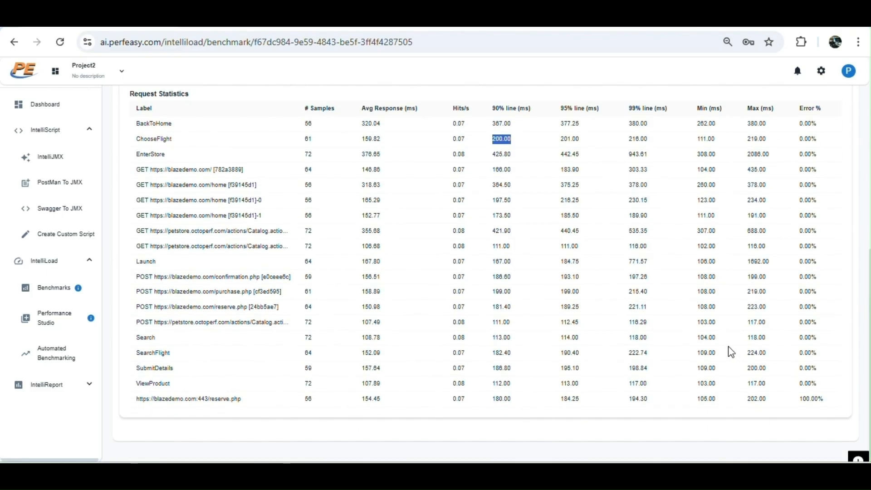
pyautogui.moveTo(222, 399); pyautogui.dragTo(172, 400)
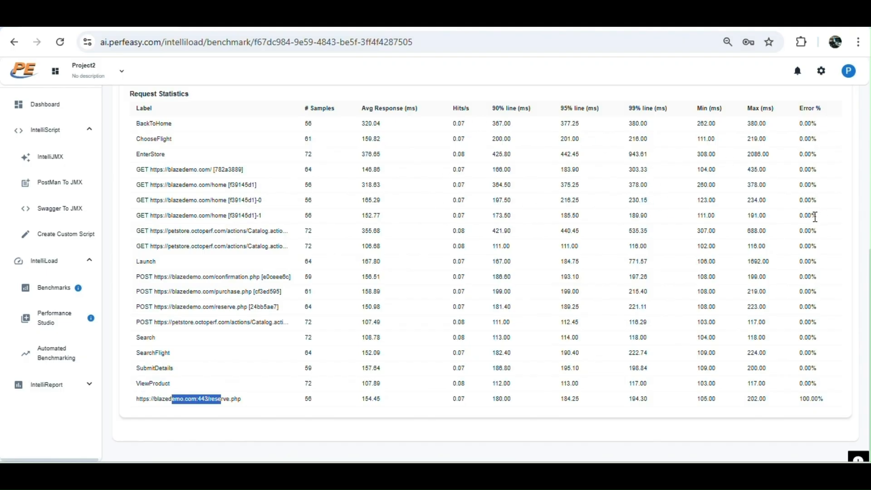
pyautogui.scroll(2, 807, 183)
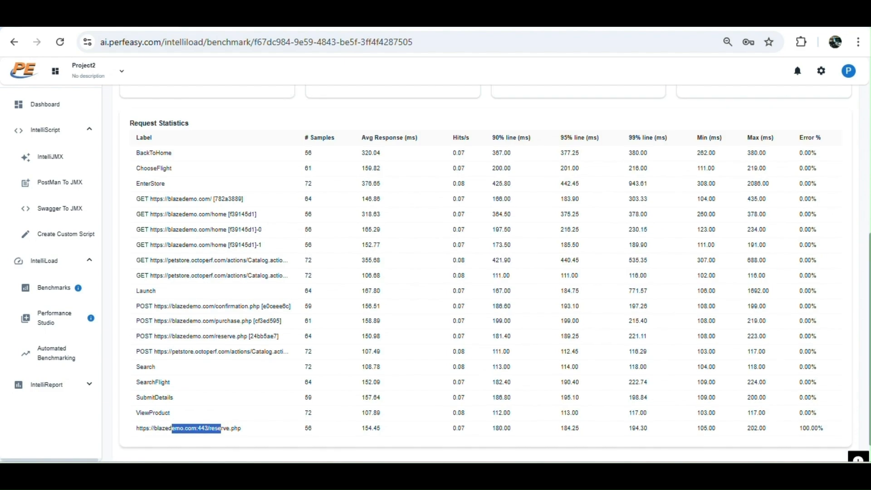
pyautogui.scroll(2, 598, 290)
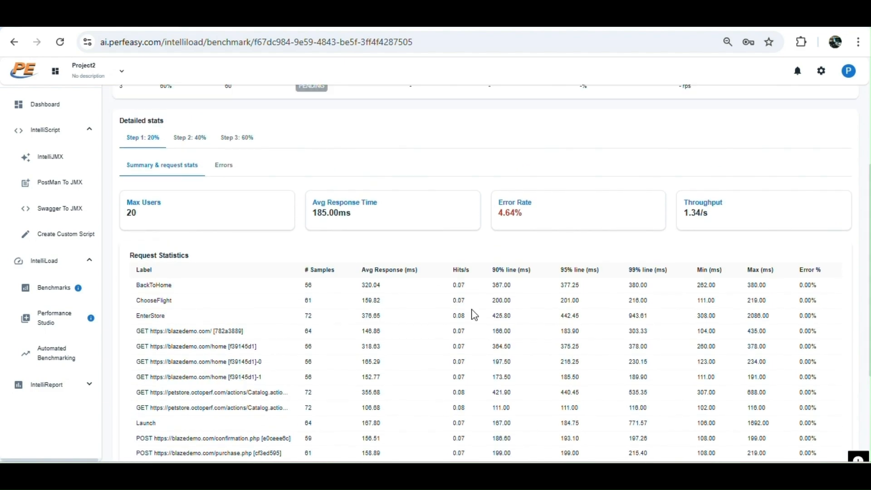
# Examine the Step 1 errors and open one failed reserve.php request's request and response details.
pyautogui.click(227, 174)
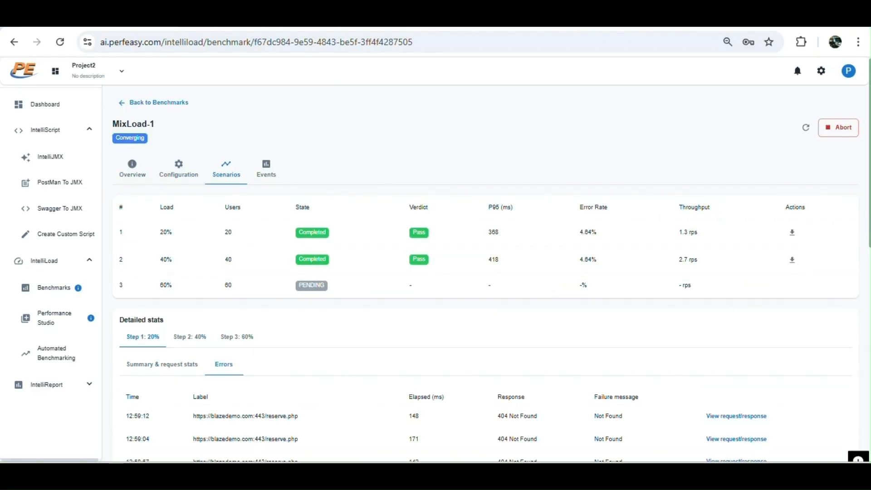
pyautogui.scroll(-7, 435, 272)
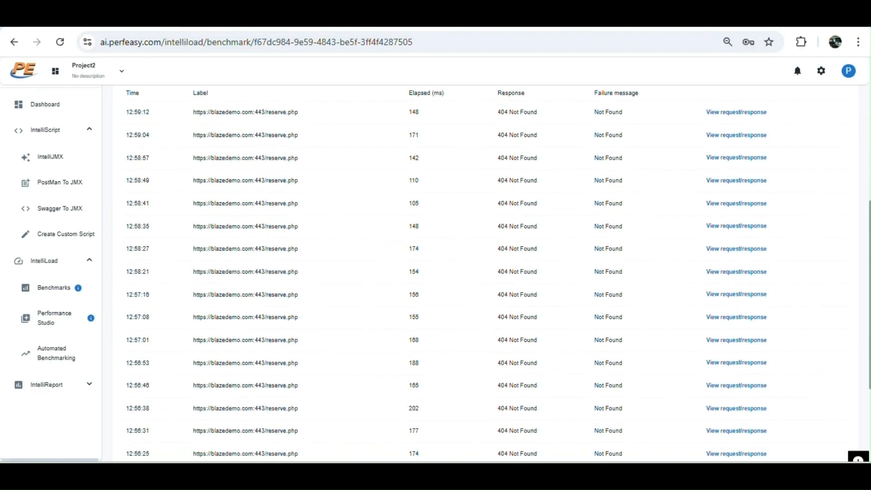
pyautogui.click(755, 226)
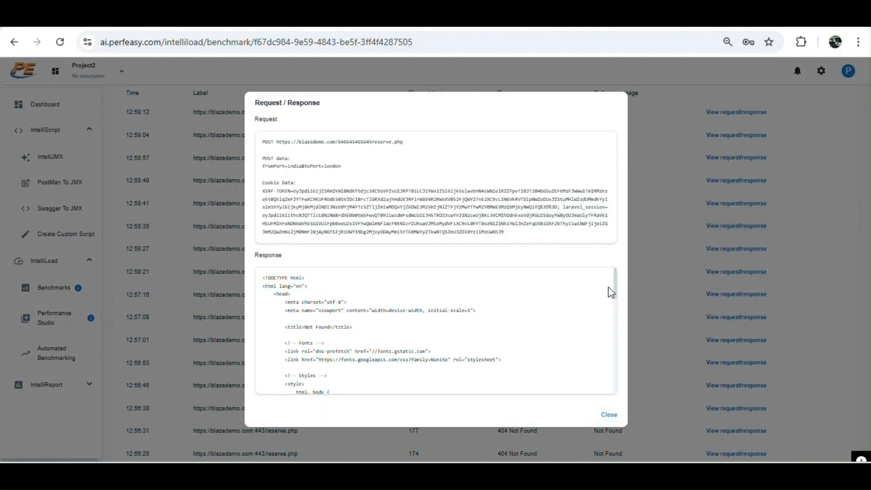
pyautogui.moveTo(270, 142); pyautogui.dragTo(474, 243)
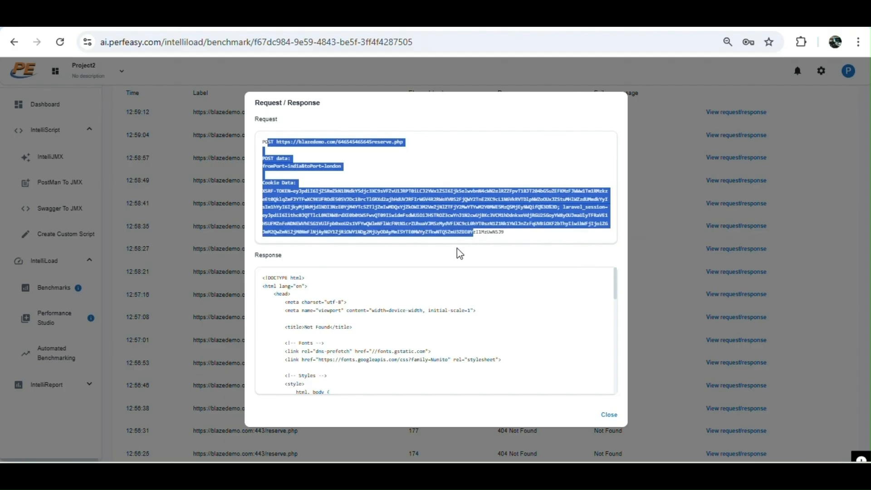
pyautogui.moveTo(276, 278); pyautogui.dragTo(436, 386)
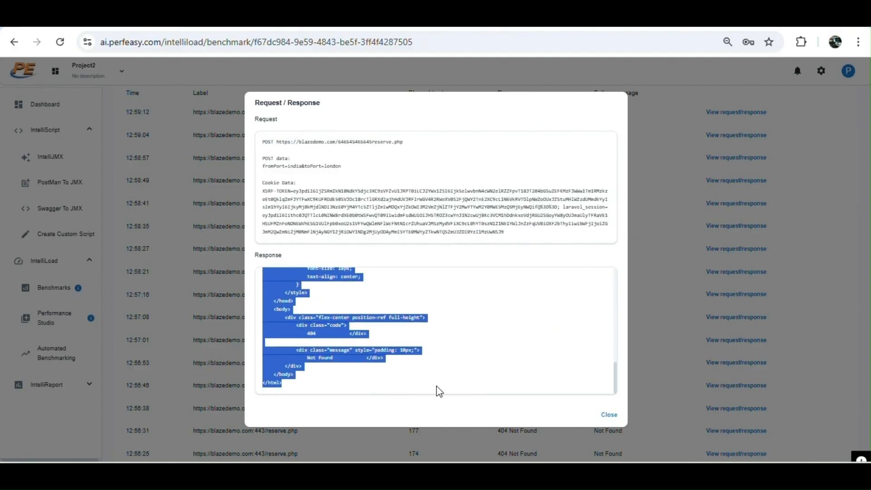
pyautogui.click(408, 350)
pyautogui.moveTo(299, 334); pyautogui.dragTo(338, 333)
pyautogui.moveTo(307, 359); pyautogui.dragTo(345, 358)
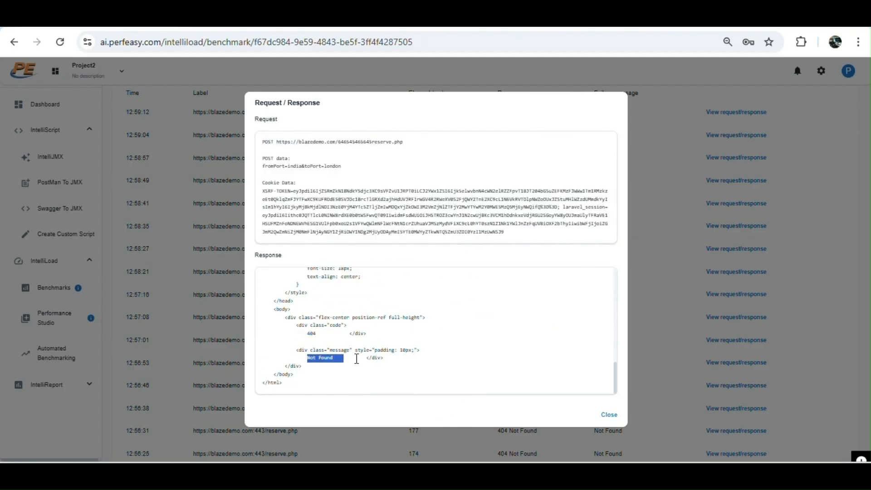
pyautogui.click(608, 414)
pyautogui.moveTo(498, 113); pyautogui.dragTo(598, 116)
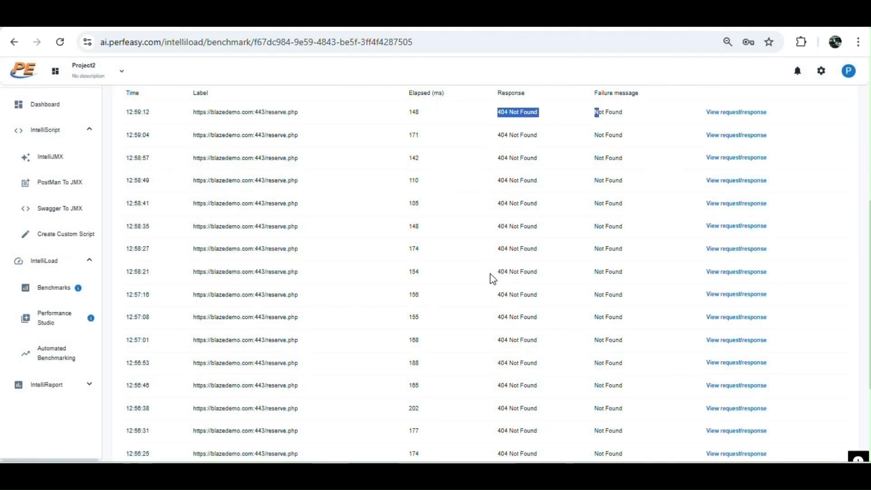
pyautogui.scroll(6, 435, 276)
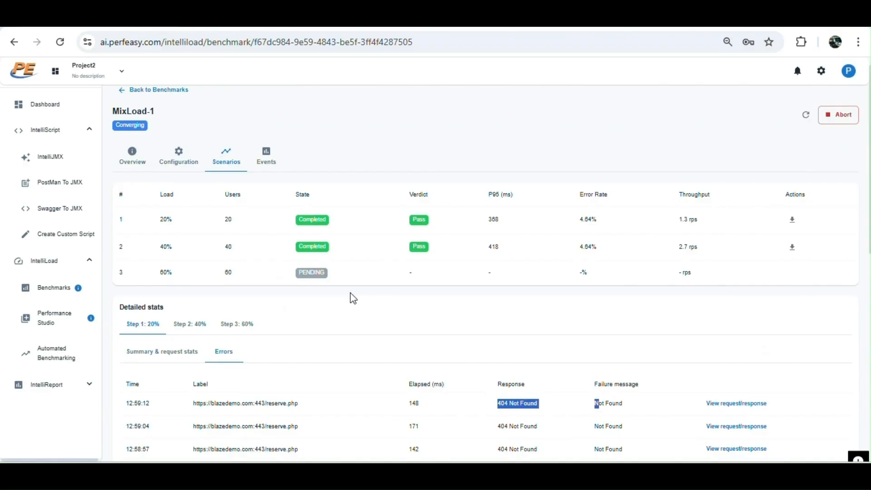
# Switch to Step 2: 40% and examine its summary metrics and request statistics.
pyautogui.click(190, 324)
pyautogui.scroll(-7, 404, 317)
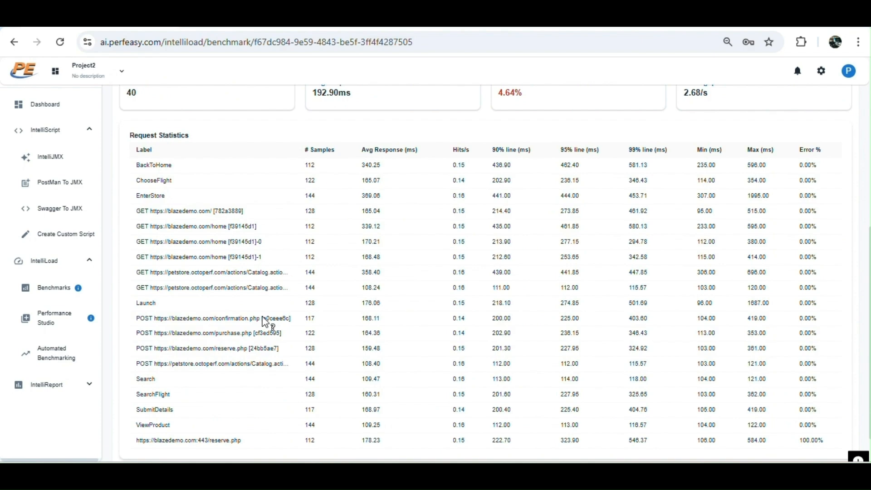
pyautogui.scroll(1, 454, 256)
pyautogui.scroll(2, 454, 256)
pyautogui.moveTo(525, 196); pyautogui.dragTo(498, 199)
pyautogui.click(316, 195)
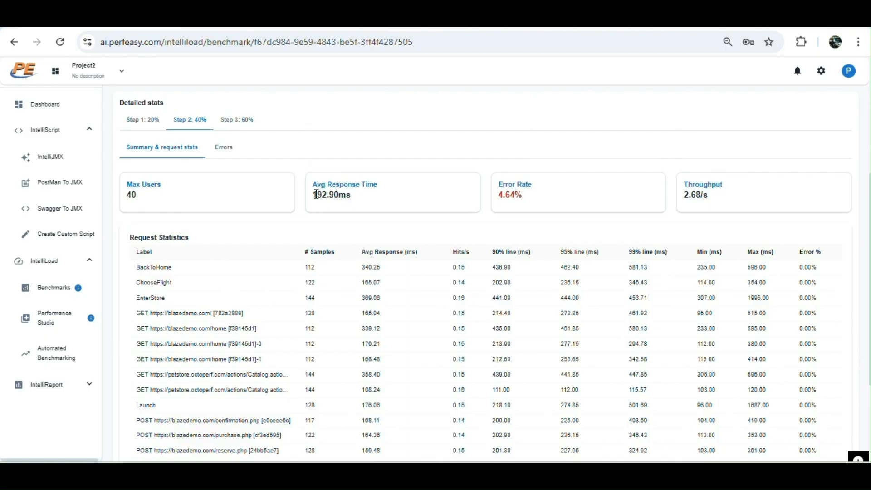
pyautogui.moveTo(316, 195); pyautogui.dragTo(346, 195)
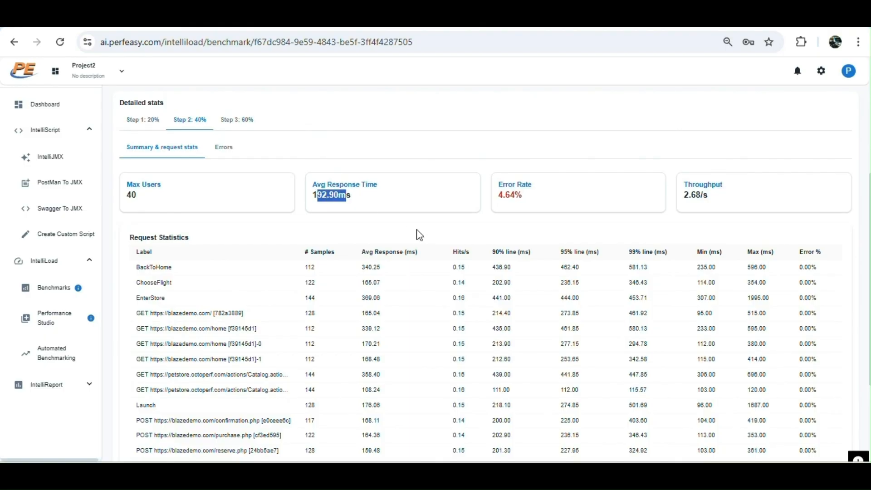
pyautogui.moveTo(710, 195); pyautogui.dragTo(671, 194)
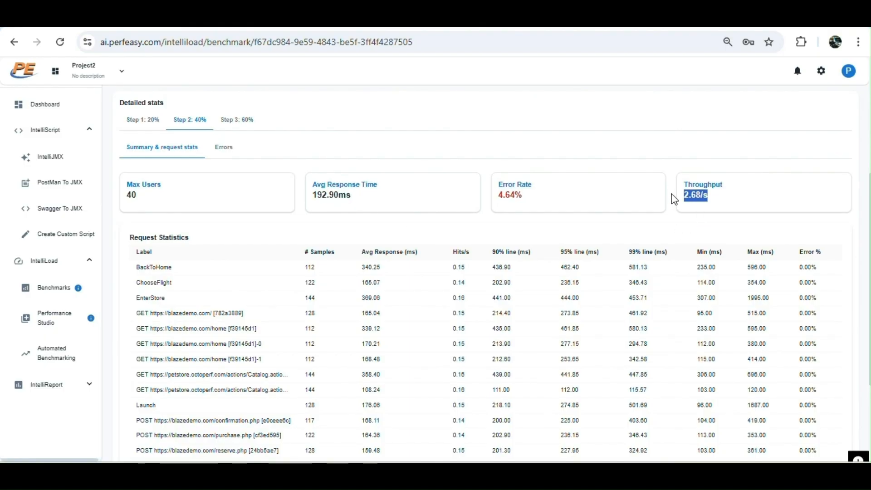
# Examine the Step 2 errors and open one failed request's request and response details.
pyautogui.click(229, 150)
pyautogui.scroll(-10, 853, 420)
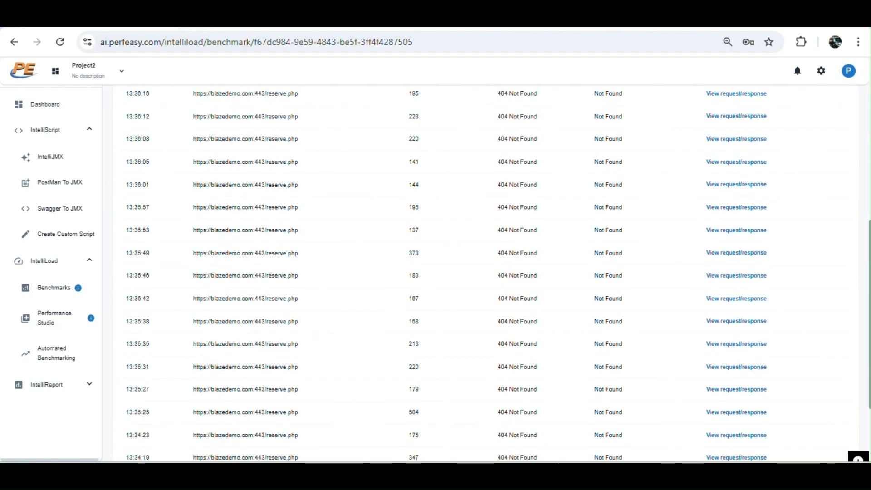
pyautogui.click(734, 278)
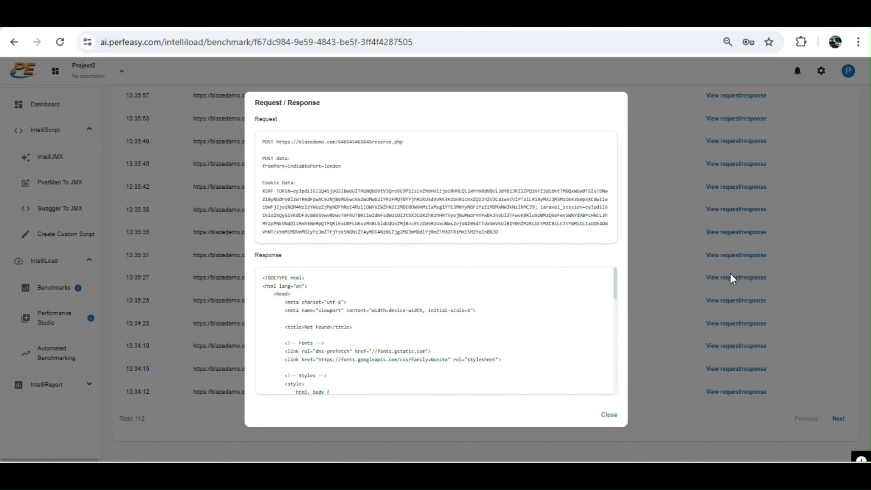
pyautogui.moveTo(614, 278); pyautogui.dragTo(621, 376)
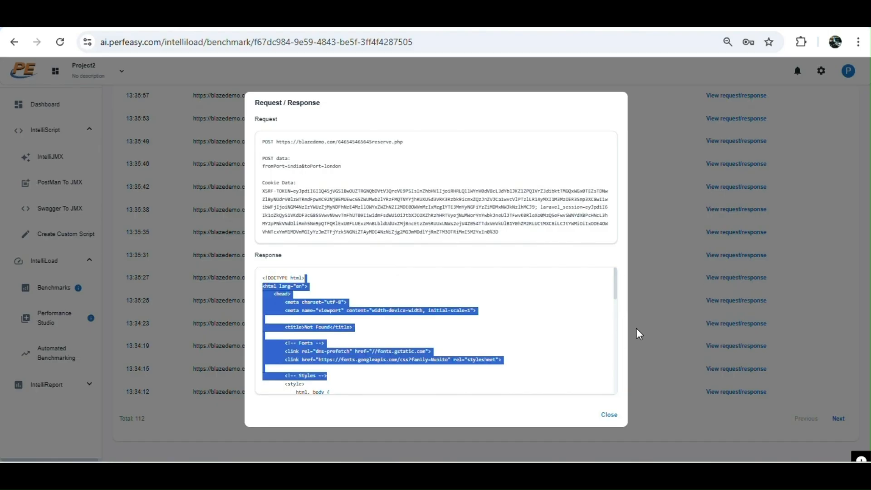
pyautogui.click(609, 415)
pyautogui.scroll(10, 861, 227)
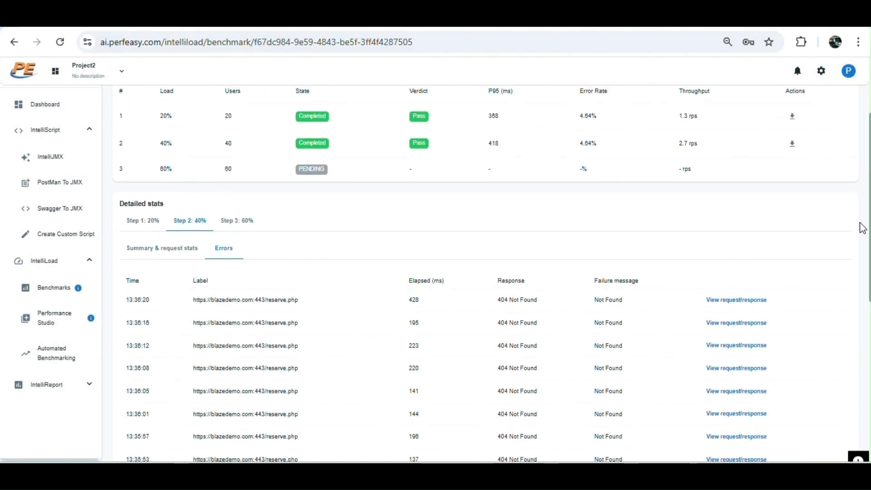
# Check the Step 3: 60% detailed stats, then return to Step 2: 40%.
pyautogui.click(249, 240)
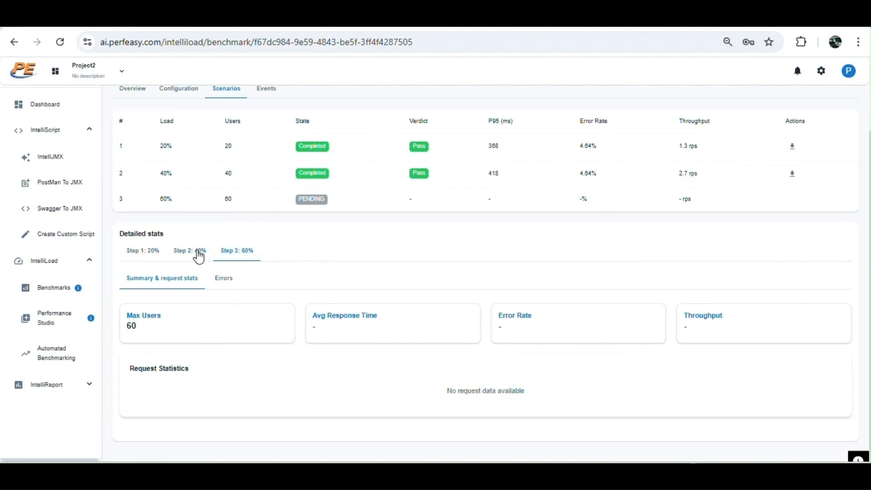
pyautogui.click(199, 256)
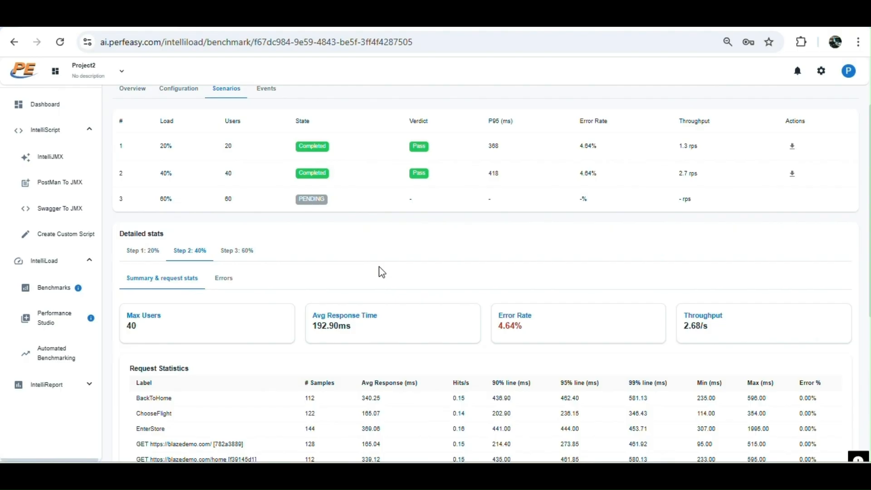
pyautogui.scroll(2, 382, 272)
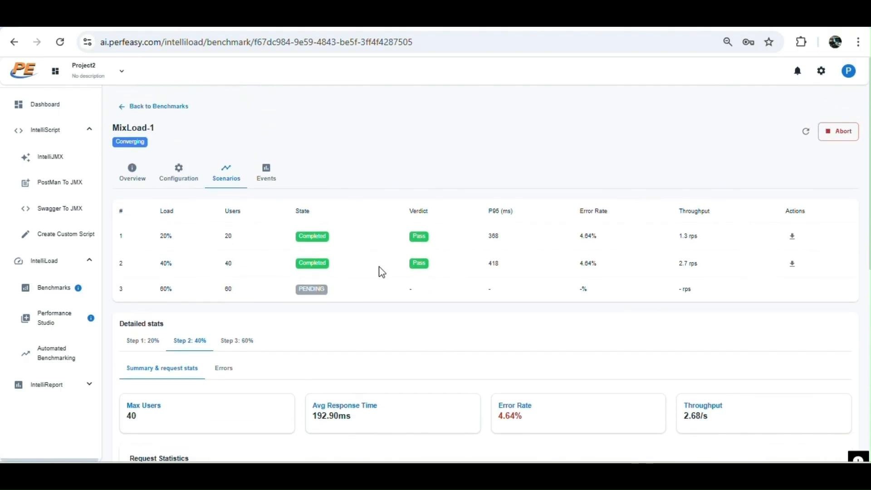
# Return to the benchmarks list, reopen MixLoad-1, and review the progress of its load steps.
pyautogui.click(369, 22)
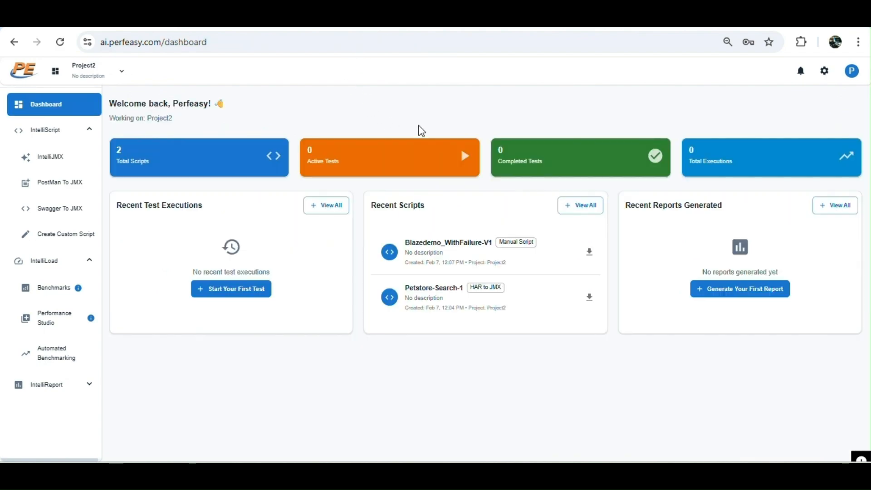
pyautogui.click(51, 292)
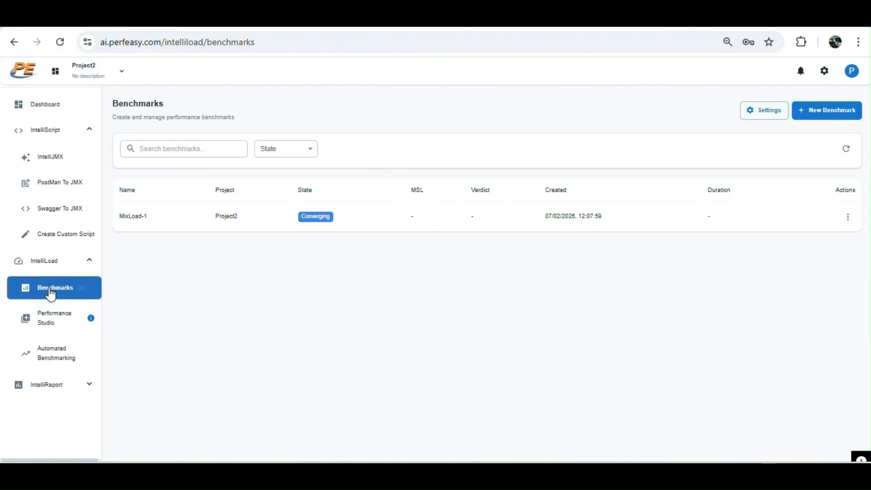
pyautogui.click(370, 217)
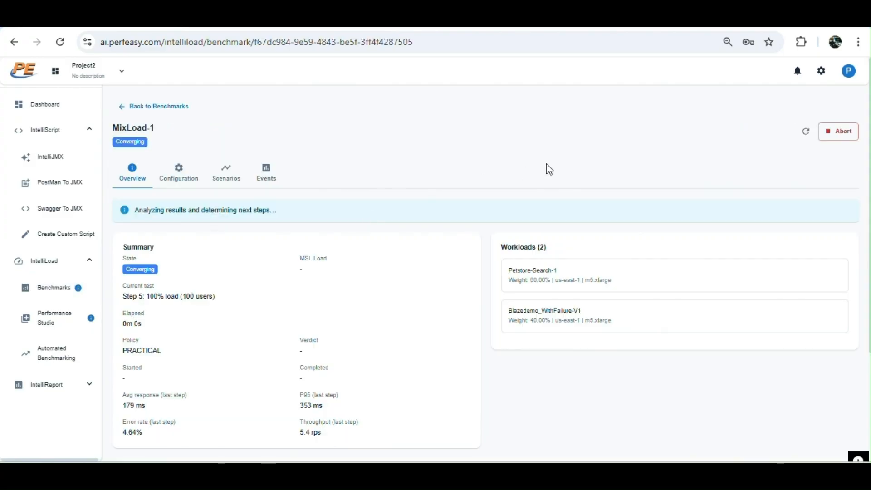
pyautogui.scroll(-3, 549, 169)
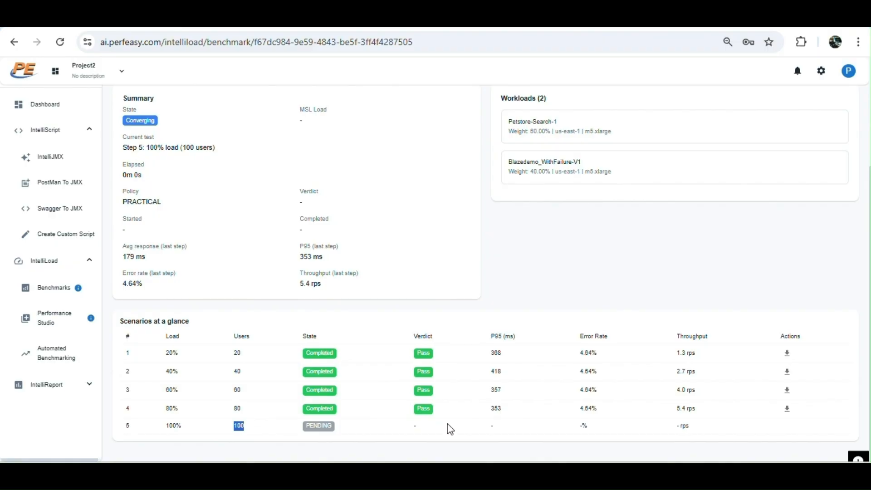
# Open the Scenarios tab of the running MixLoad-1 and review the Step 1: 20% summary metrics and request statistics.
pyautogui.scroll(4, 450, 429)
pyautogui.click(224, 175)
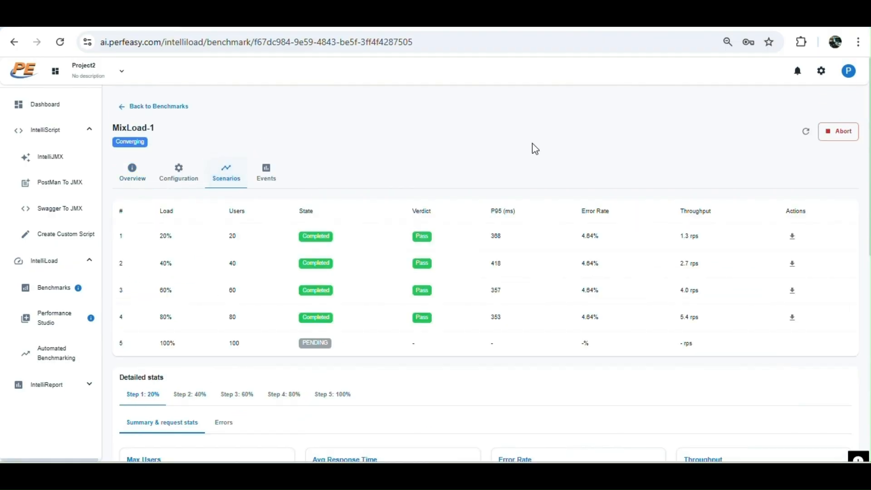
pyautogui.scroll(-10, 554, 151)
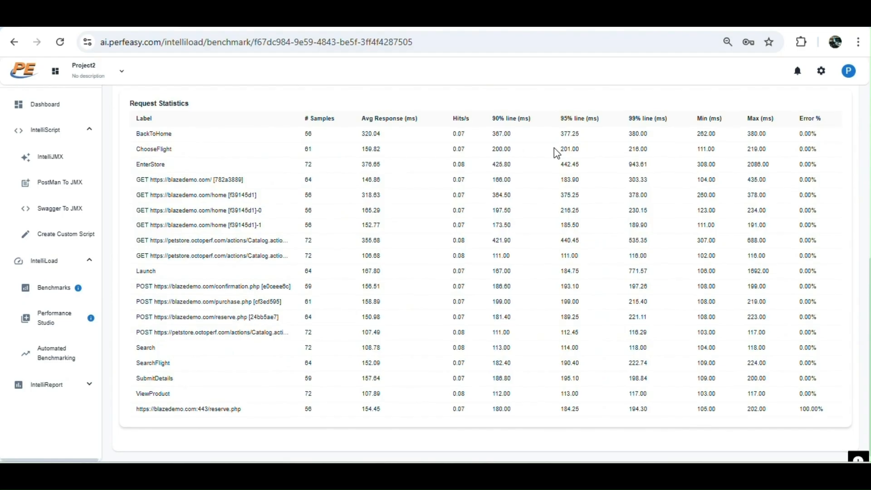
pyautogui.scroll(3, 554, 148)
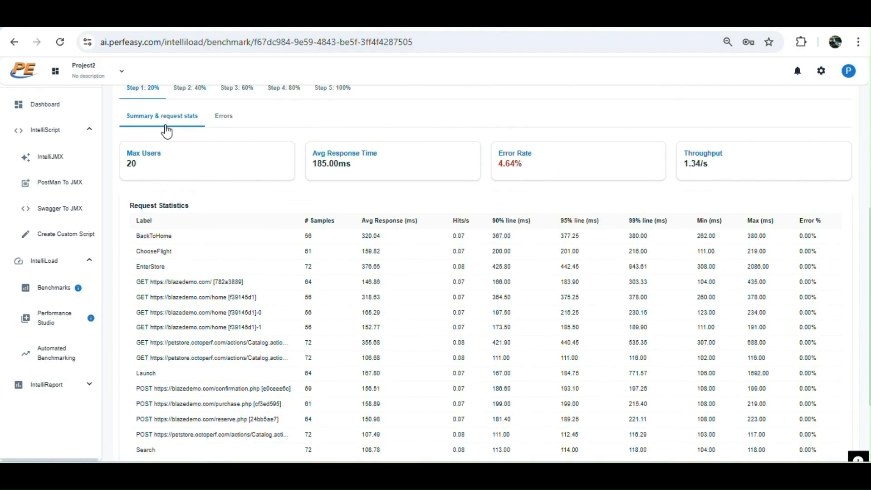
pyautogui.moveTo(370, 170); pyautogui.dragTo(298, 166)
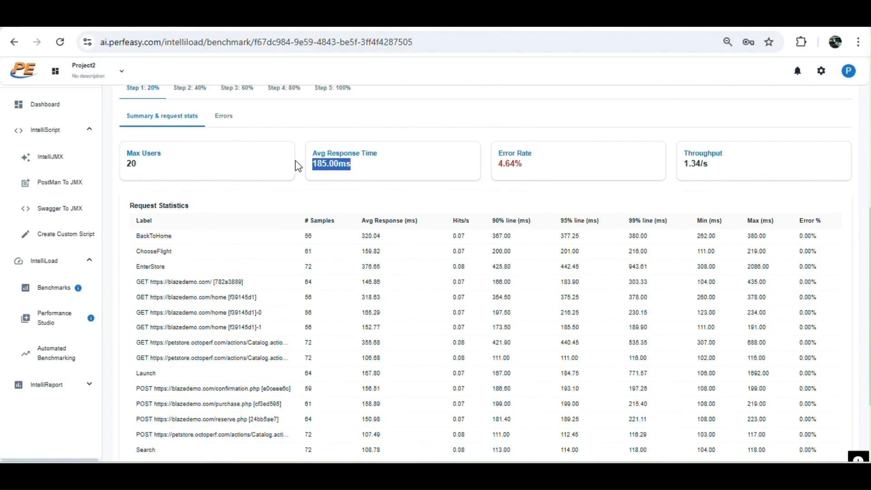
pyautogui.click(532, 169)
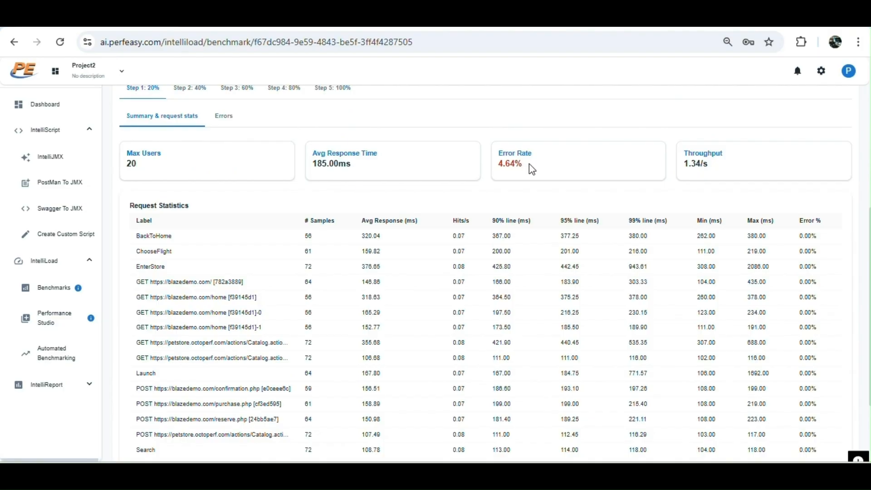
# Switch through the Step 1 to Step 5 detailed stats tabs, ending on Step 4: 80%.
pyautogui.click(198, 97)
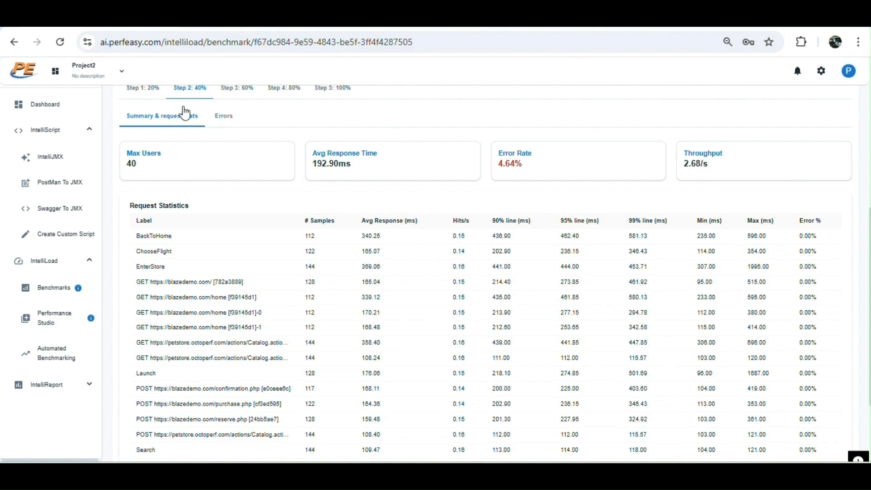
pyautogui.click(143, 95)
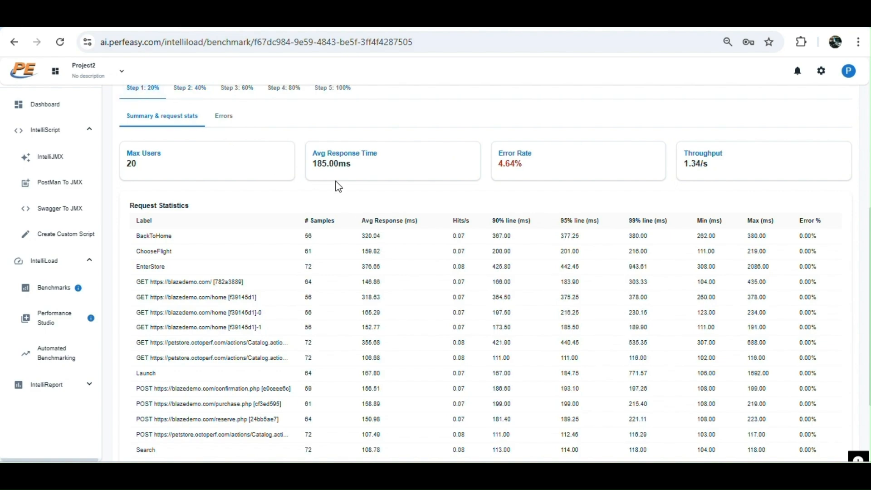
pyautogui.click(190, 98)
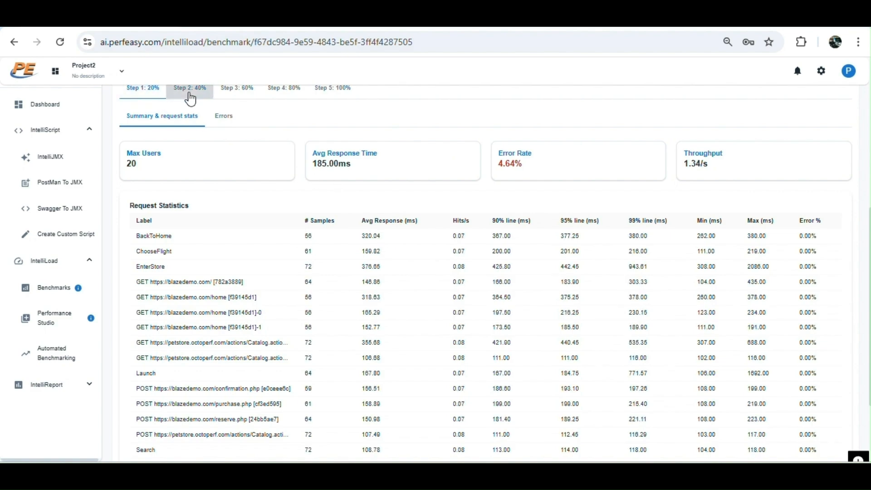
pyautogui.click(239, 96)
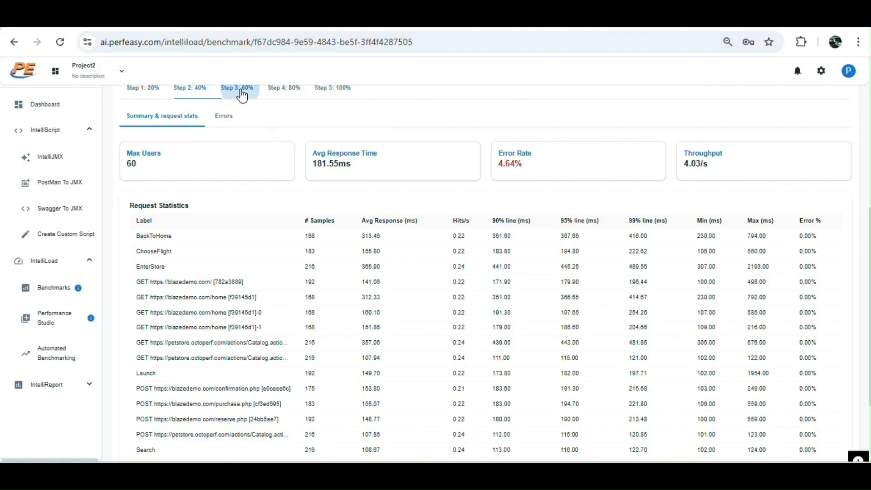
pyautogui.click(282, 92)
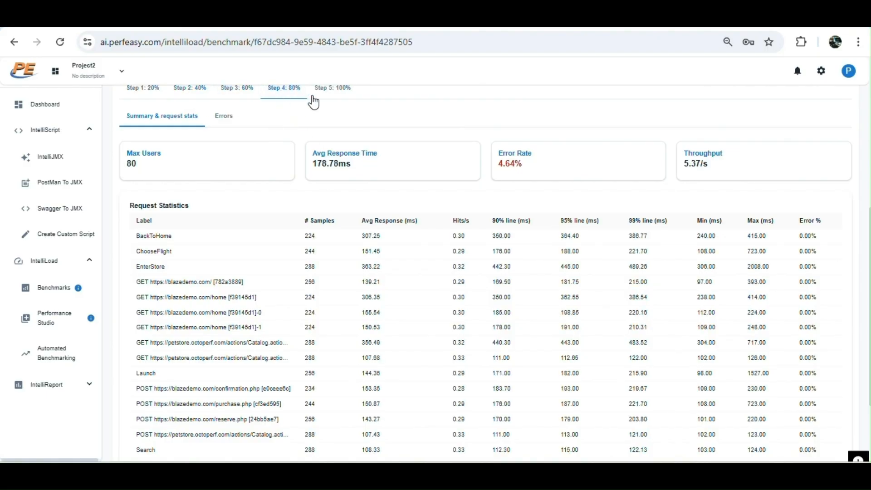
pyautogui.click(329, 93)
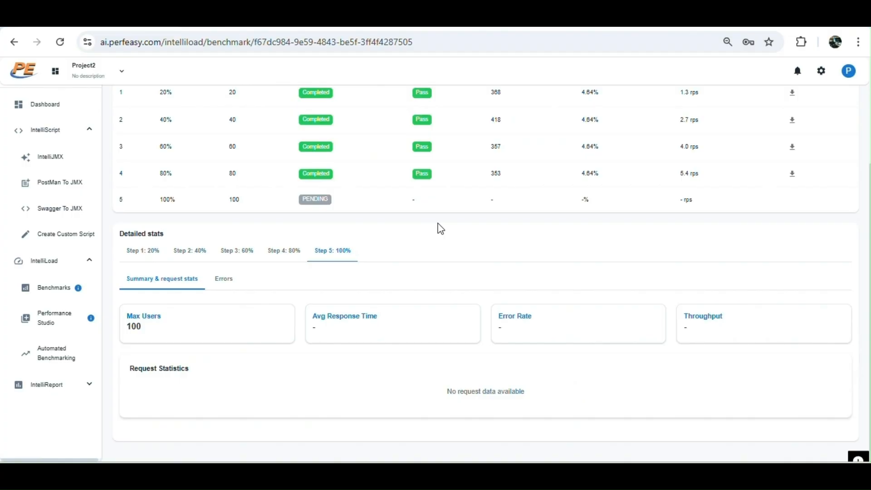
pyautogui.click(287, 252)
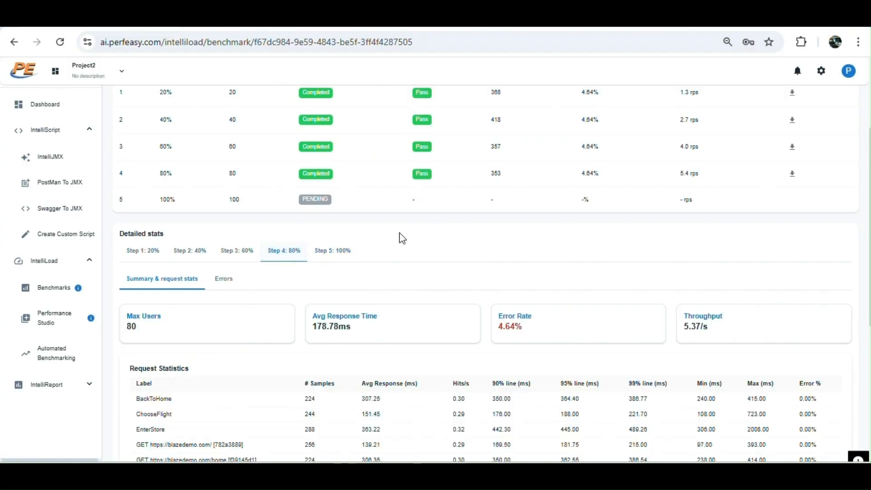
# Return to the benchmarks list and reopen the completed MixLoad-1 benchmark on its Scenarios tab.
pyautogui.scroll(-3, 458, 247)
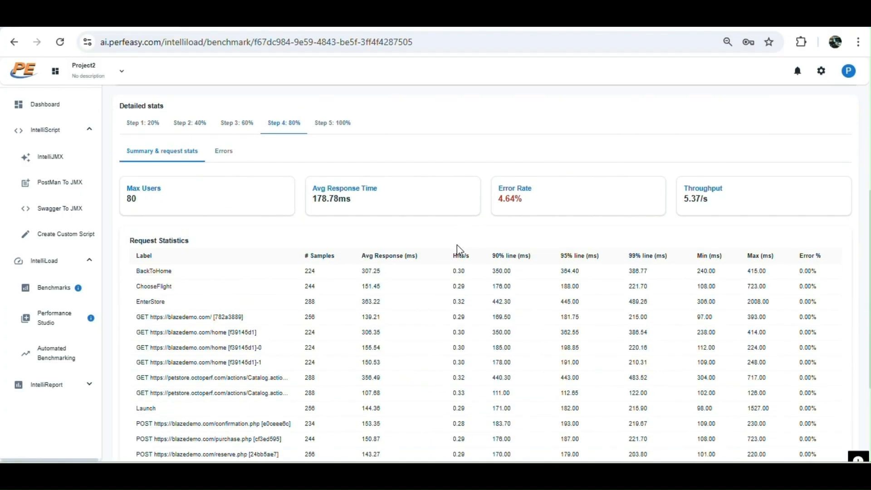
pyautogui.scroll(3, 458, 247)
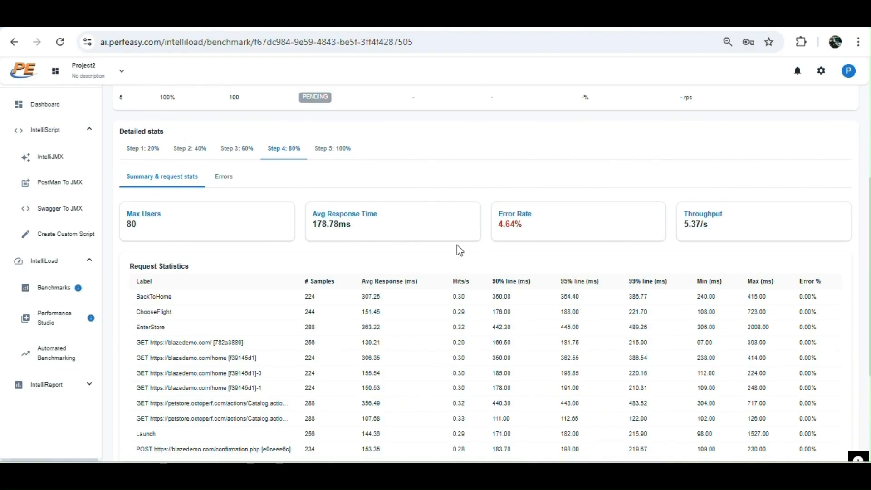
pyautogui.scroll(3, 457, 246)
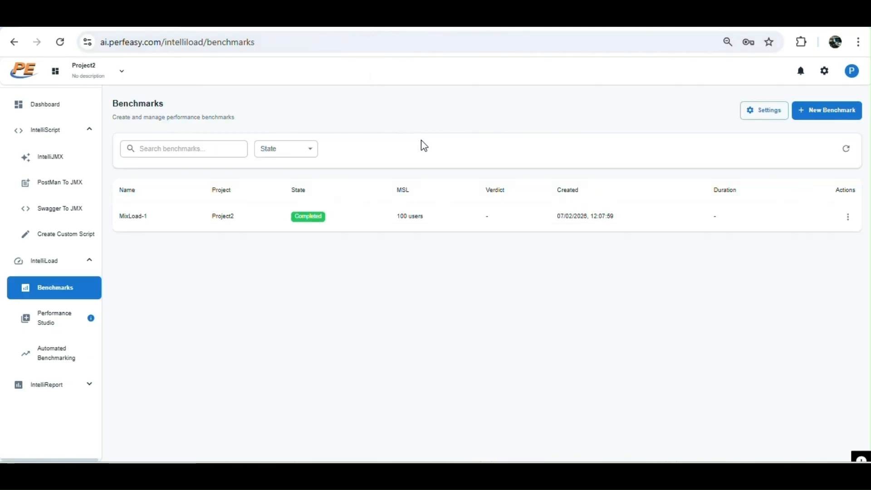
pyautogui.click(227, 221)
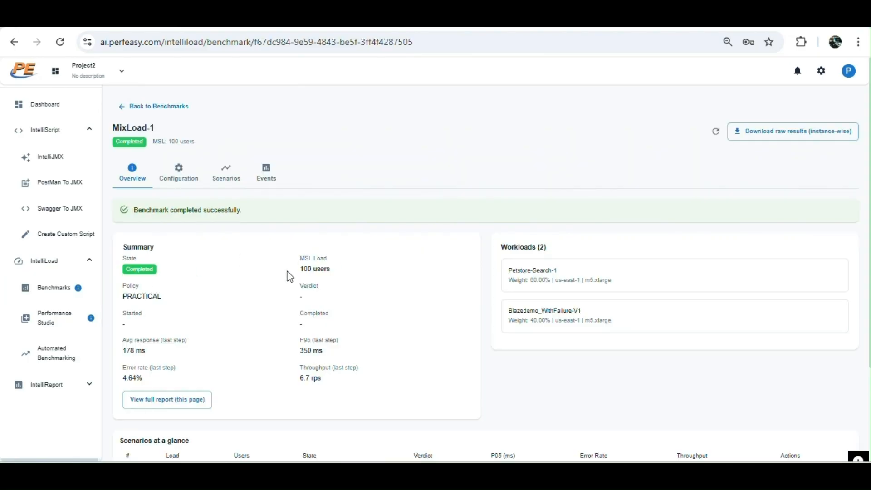
pyautogui.click(226, 175)
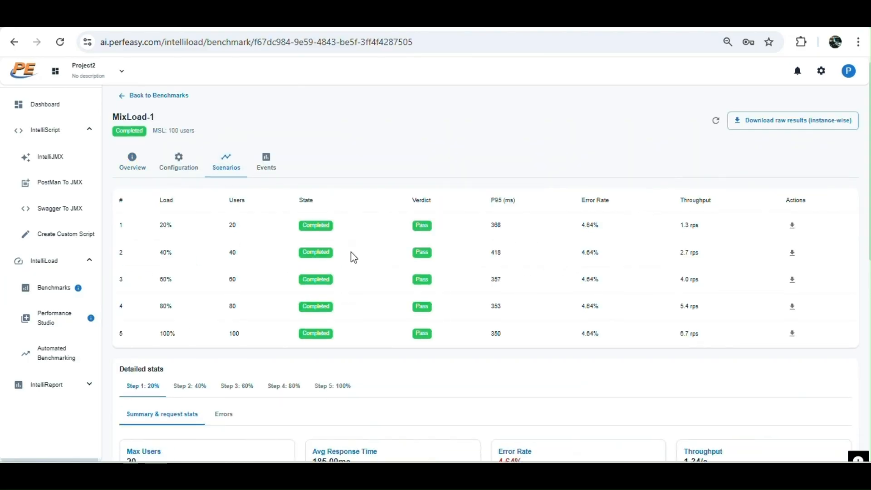
# Review the completed scenarios table and the Step 1: 20% errors and request statistics.
pyautogui.scroll(-2, 353, 257)
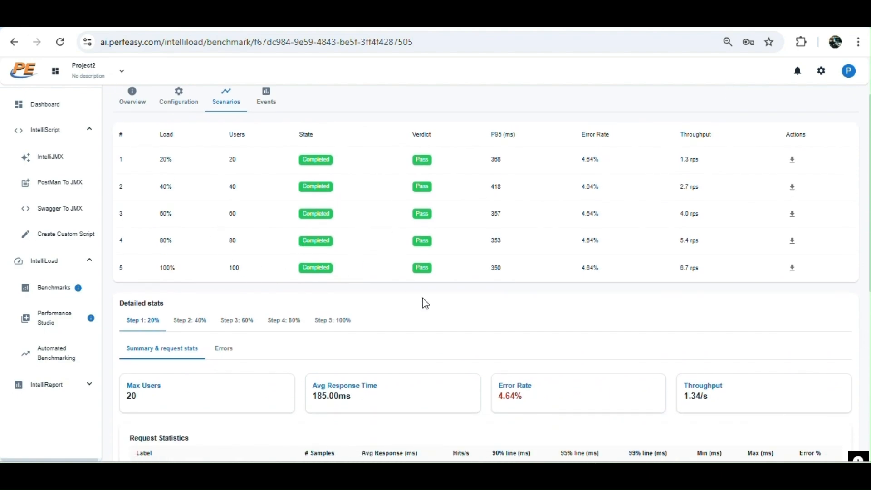
pyautogui.moveTo(582, 269); pyautogui.dragTo(609, 277)
pyautogui.scroll(-5, 620, 273)
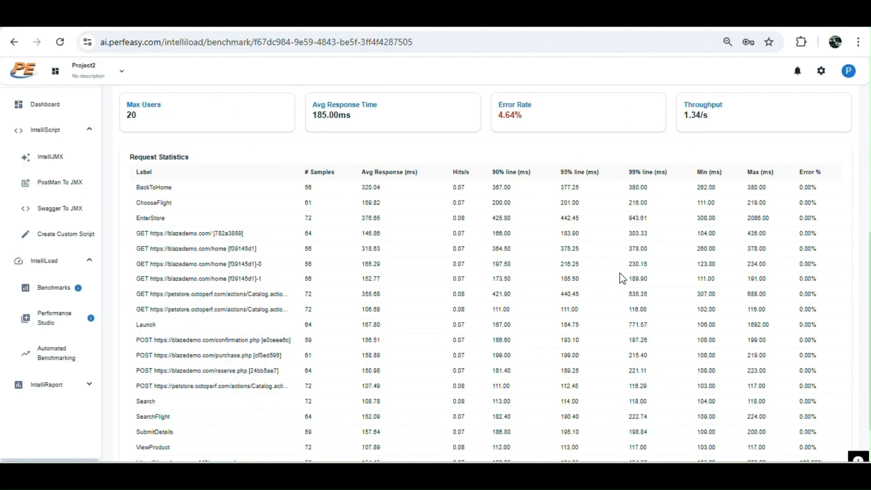
pyautogui.scroll(1, 620, 278)
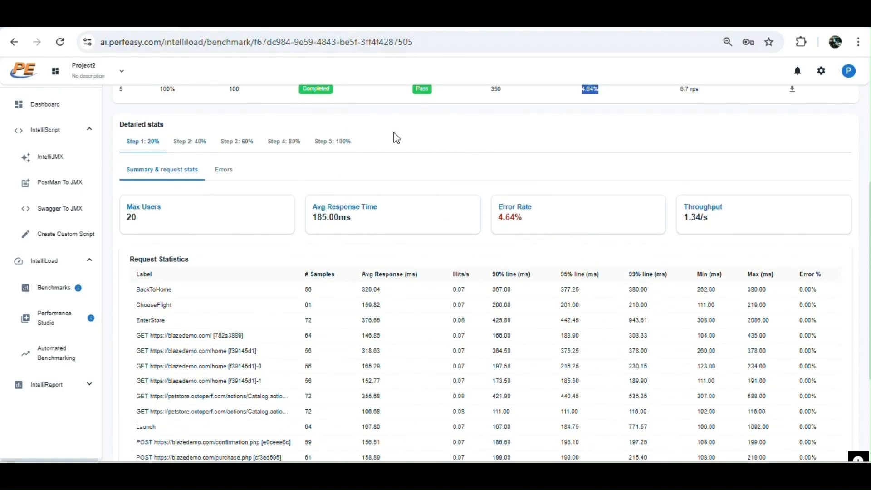
pyautogui.click(220, 173)
pyautogui.click(167, 170)
pyautogui.scroll(-4, 195, 355)
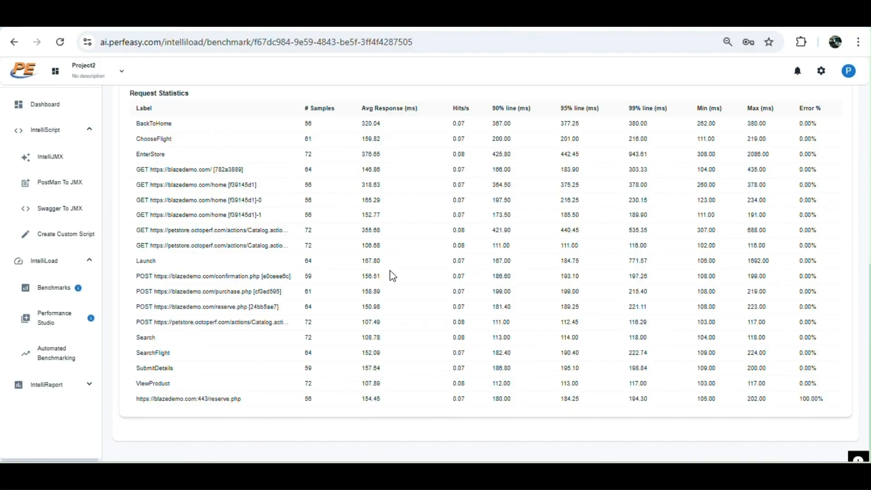
pyautogui.scroll(7, 393, 276)
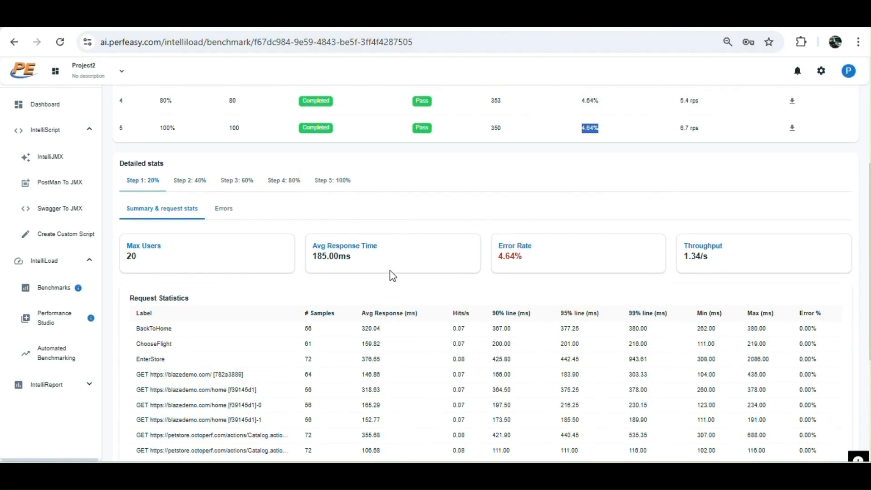
pyautogui.scroll(3, 393, 275)
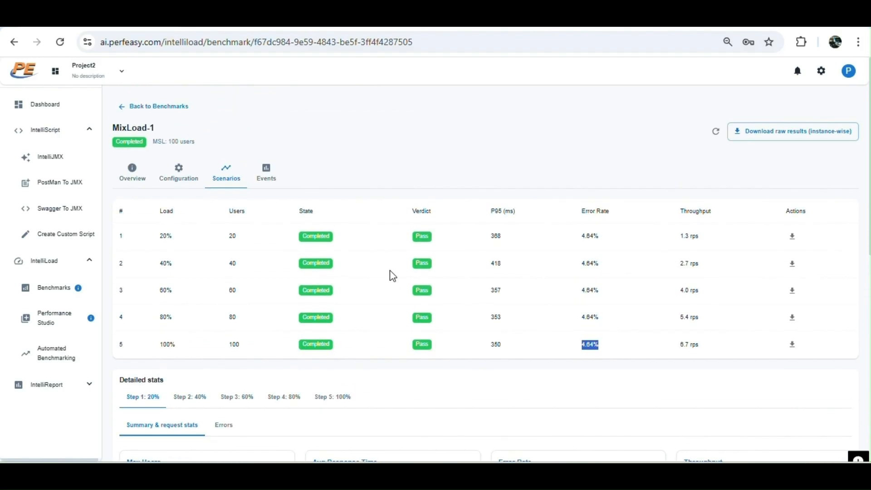
pyautogui.scroll(-2, 393, 276)
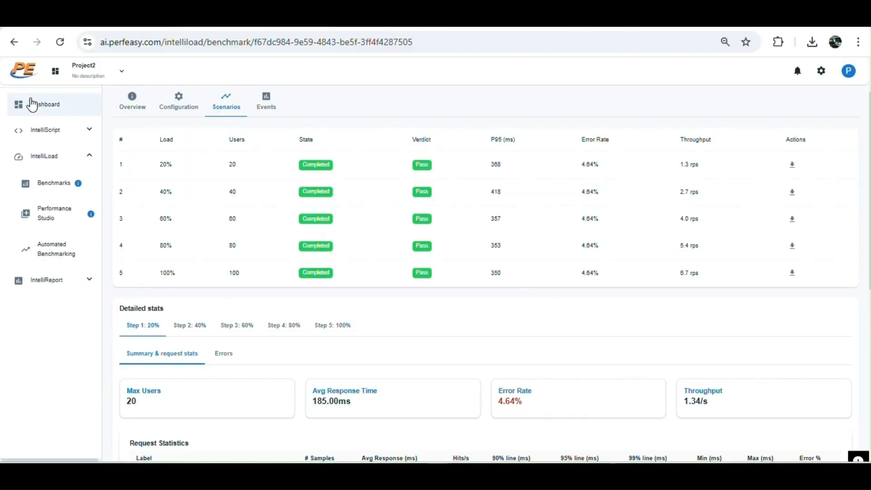
# Go to the dashboard, open all generated reports, and download the report as an Excel file.
pyautogui.click(52, 103)
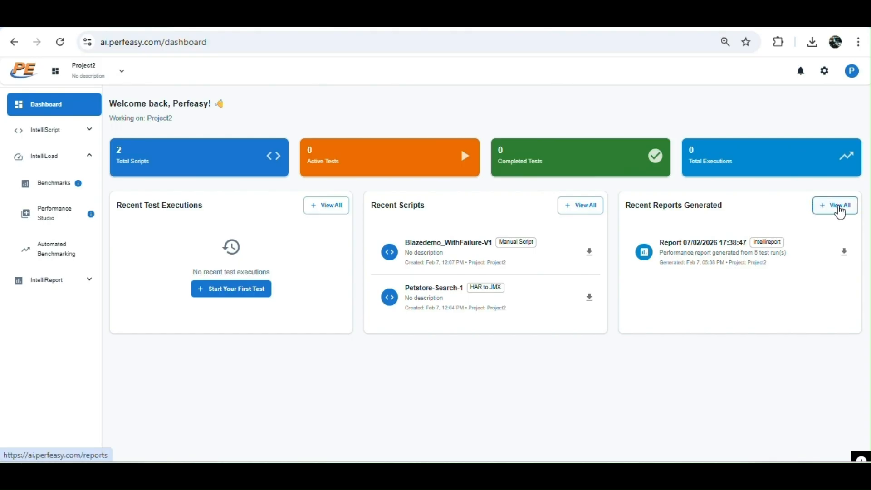
pyautogui.click(839, 206)
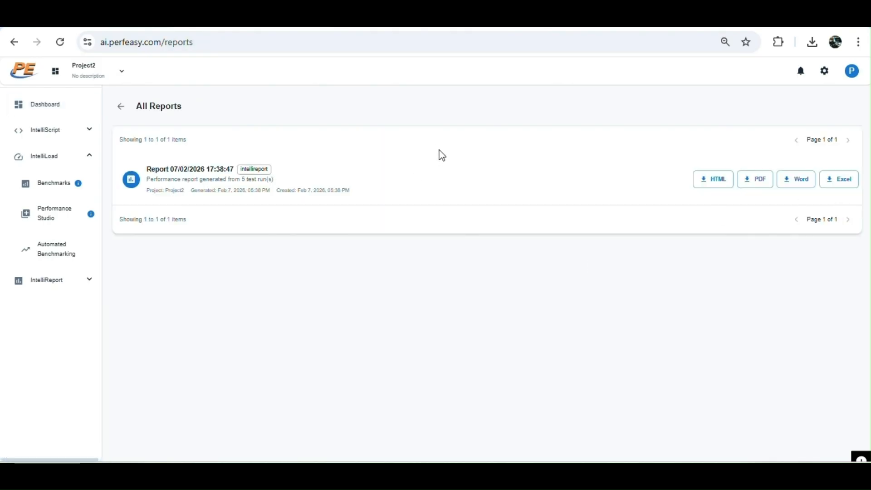
pyautogui.click(842, 184)
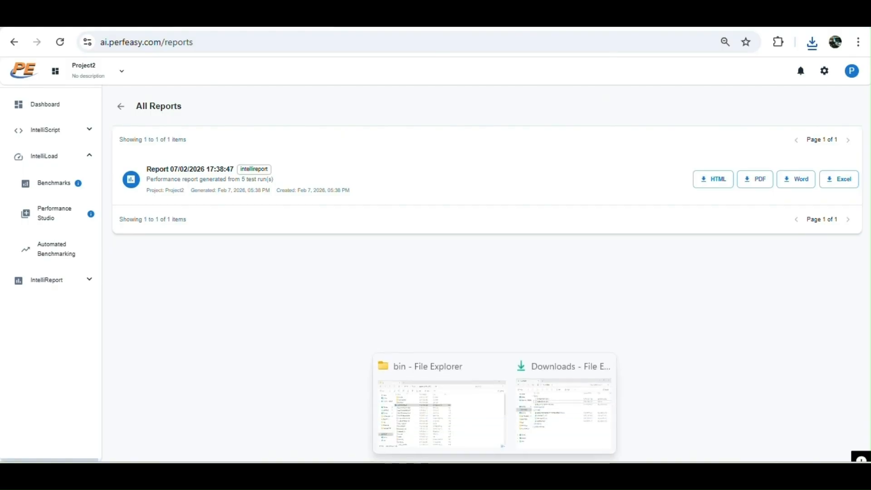
# Open the downloaded Excel report from the Downloads folder and go to the top of the Overall Summary sheet.
pyautogui.click(542, 416)
pyautogui.doubleClick(338, 241)
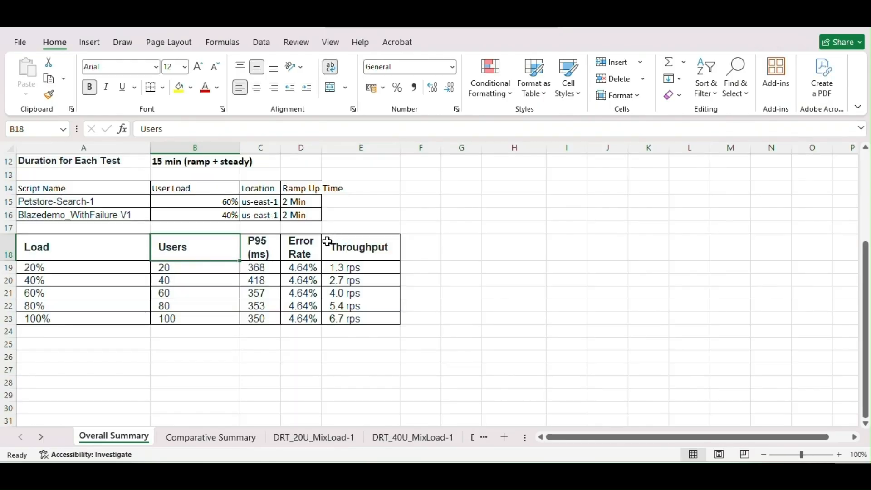
pyautogui.click(94, 257)
pyautogui.press('Up')
pyautogui.press('Up')
pyautogui.press('Up')
pyautogui.press('Up')
pyautogui.press('Up')
pyautogui.press('Up')
pyautogui.press('Up')
pyautogui.press('Up')
pyautogui.press('Up')
pyautogui.press('Up')
pyautogui.press('Up')
pyautogui.press('Up')
pyautogui.press('Up')
pyautogui.press('Up')
pyautogui.press('Up')
pyautogui.press('Up')
pyautogui.press('Up')
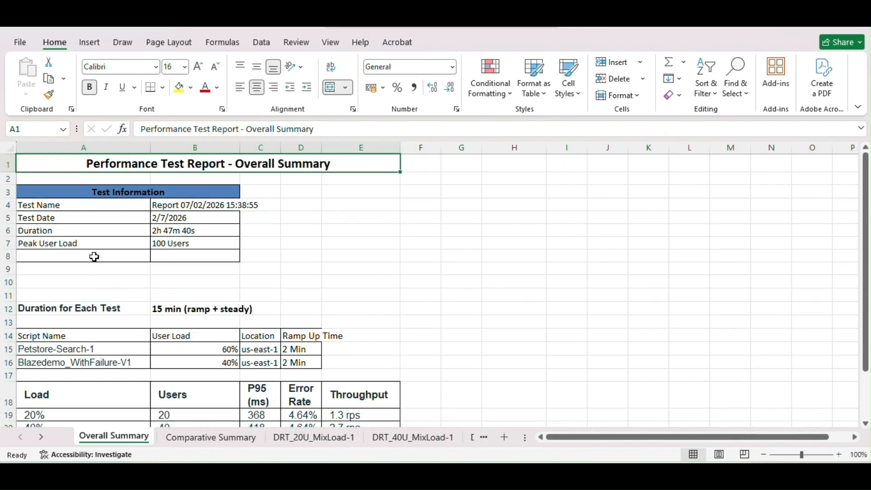
# Examine the test information, workload split and per-load results table on the Overall Summary sheet.
pyautogui.click(91, 205)
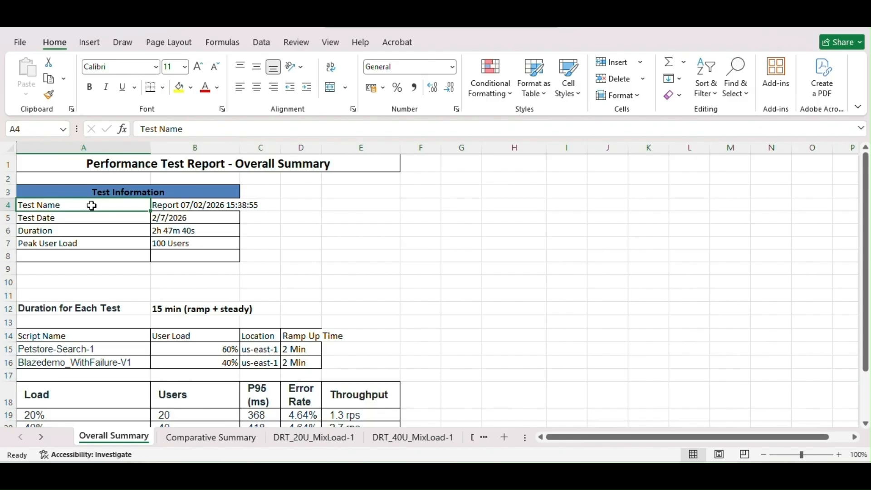
pyautogui.click(86, 245)
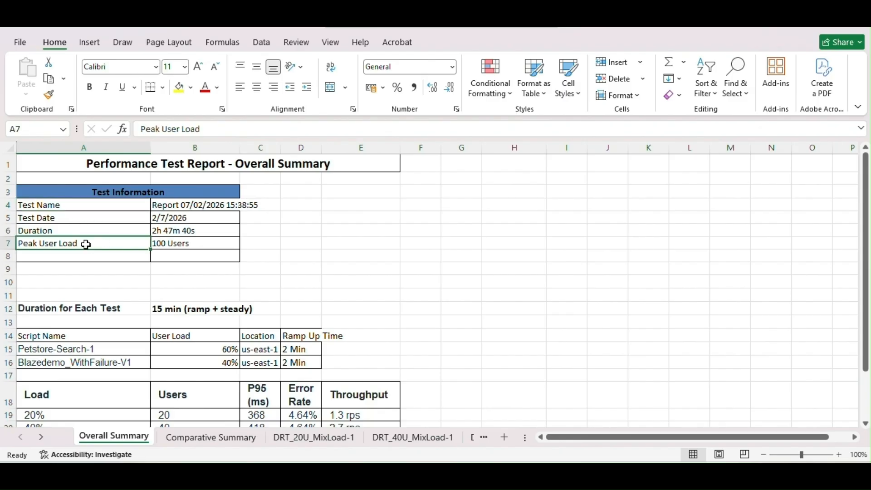
pyautogui.click(178, 241)
pyautogui.moveTo(86, 335); pyautogui.dragTo(328, 362)
pyautogui.click(406, 361)
pyautogui.press('Down')
pyautogui.press('Down')
pyautogui.press('Down')
pyautogui.press('Down')
pyautogui.press('Down')
pyautogui.press('Down')
pyautogui.press('Down')
pyautogui.press('Down')
pyautogui.press('Down')
pyautogui.press('Down')
pyautogui.press('Down')
pyautogui.press('Down')
pyautogui.press('Down')
pyautogui.press('Down')
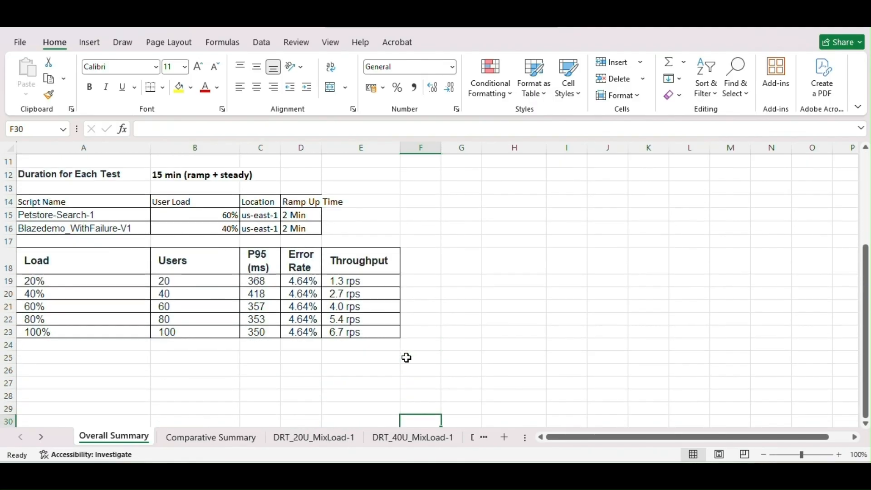
pyautogui.moveTo(54, 265); pyautogui.dragTo(399, 335)
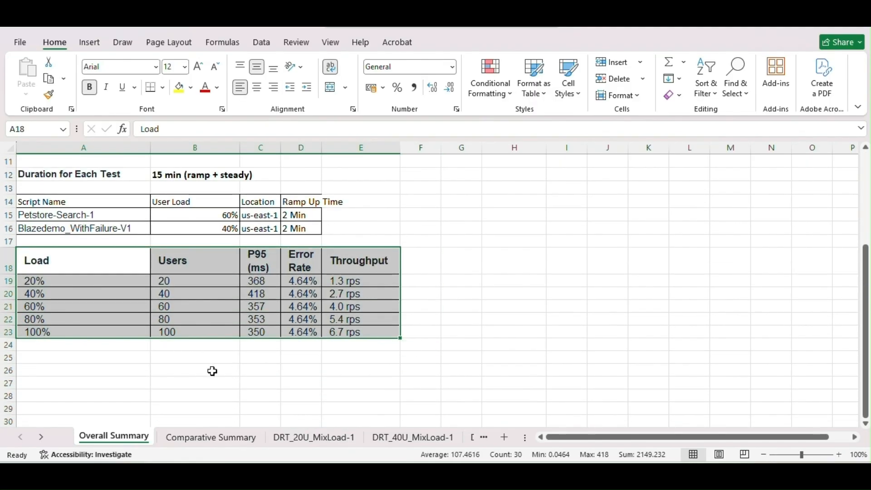
# Switch to the Comparative Summary sheet and examine the per-transaction statistics and trend charts.
pyautogui.click(220, 439)
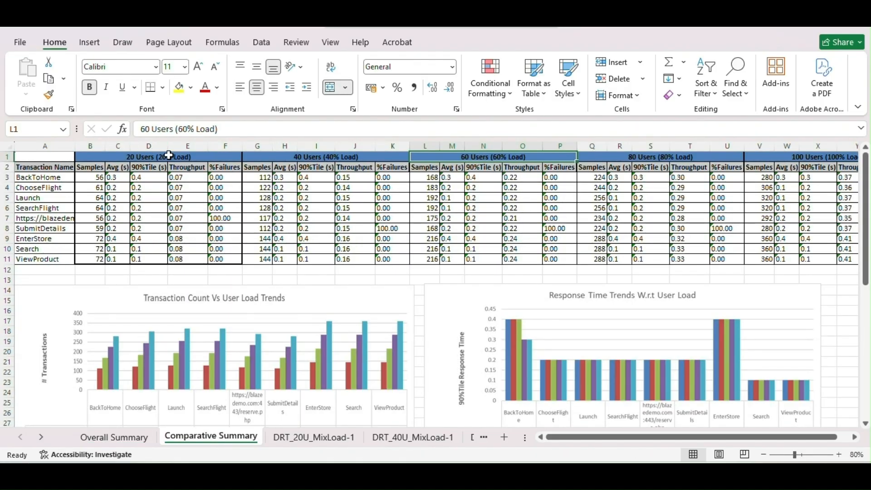
pyautogui.click(416, 271)
pyautogui.press('Down')
pyautogui.press('Down')
pyautogui.press('Down')
pyautogui.press('Down')
pyautogui.press('Down')
pyautogui.press('Down')
pyautogui.press('Down')
pyautogui.press('Down')
pyautogui.press('Down')
pyautogui.press('Down')
pyautogui.press('Down')
pyautogui.press('Down')
pyautogui.press('Down')
pyautogui.press('Down')
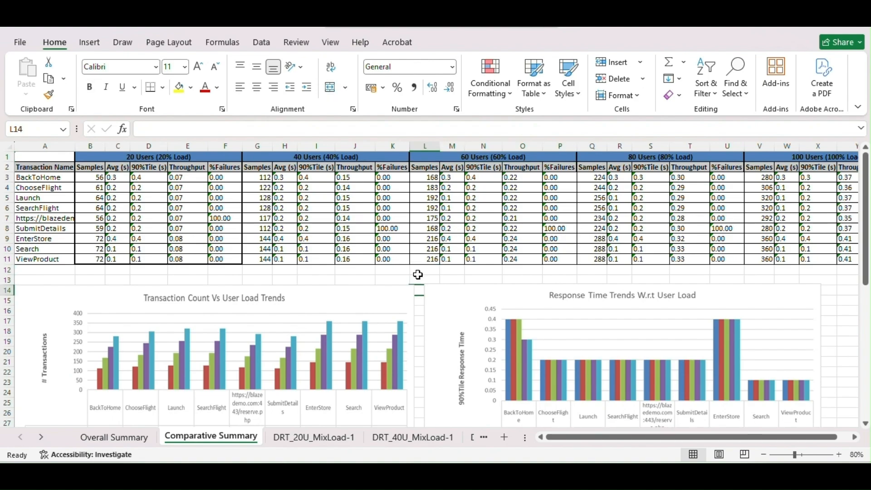
# Scroll through the Comparative Summary sheet to examine the % failure trend chart below the other charts.
pyautogui.press('Down')
pyautogui.press('Down')
pyautogui.press('Down')
pyautogui.press('Down')
pyautogui.press('Down')
pyautogui.press('Down')
pyautogui.press('Down')
pyautogui.press('Down')
pyautogui.press('Down')
pyautogui.press('Down')
pyautogui.press('Down')
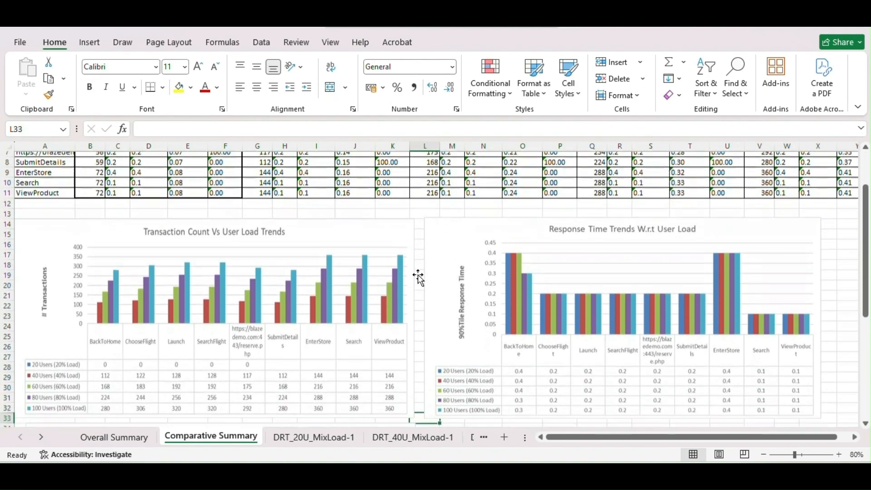
pyautogui.press('Down')
pyautogui.press('Down')
pyautogui.press('Down')
pyautogui.press('Down')
pyautogui.press('Down')
pyautogui.press('Down')
pyautogui.press('Down')
pyautogui.press('Down')
pyautogui.press('Down')
pyautogui.press('Down')
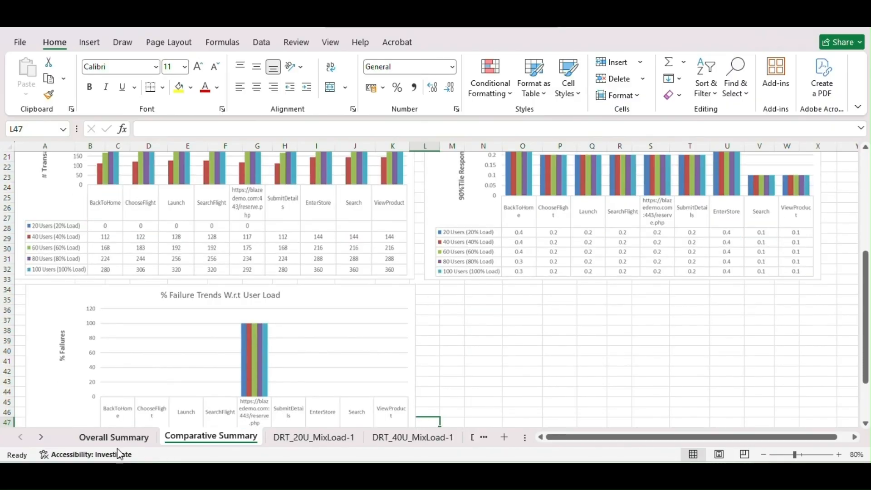
pyautogui.press('Up')
pyautogui.press('Up')
pyautogui.press('Up')
pyautogui.press('Up')
pyautogui.press('Up')
pyautogui.press('Up')
pyautogui.press('Up')
pyautogui.press('Up')
pyautogui.press('Up')
pyautogui.press('Up')
pyautogui.press('Up')
pyautogui.press('Up')
pyautogui.press('Up')
pyautogui.press('Up')
pyautogui.press('Up')
pyautogui.press('Up')
pyautogui.press('Up')
pyautogui.press('Up')
pyautogui.press('Up')
pyautogui.press('Up')
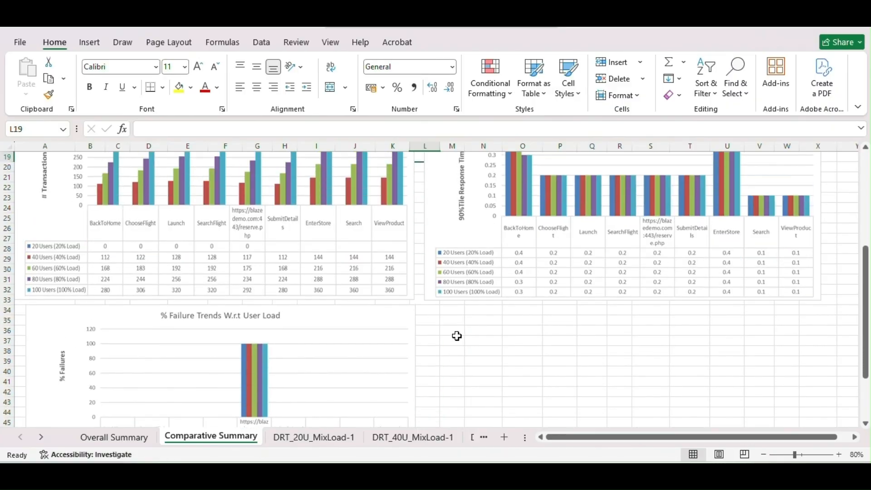
# Open the DRT_20U_MixLoad-1 sheet and examine its per-transaction and per-request statistics.
pyautogui.click(313, 436)
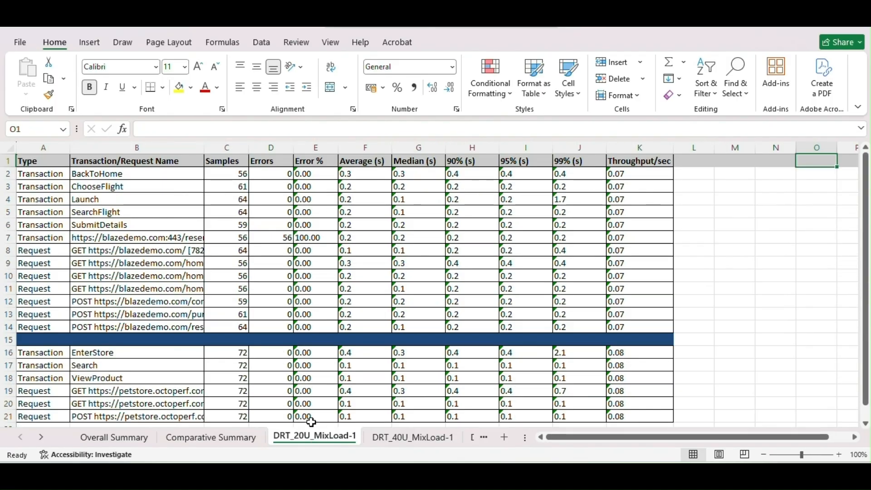
pyautogui.moveTo(117, 178); pyautogui.dragTo(123, 238)
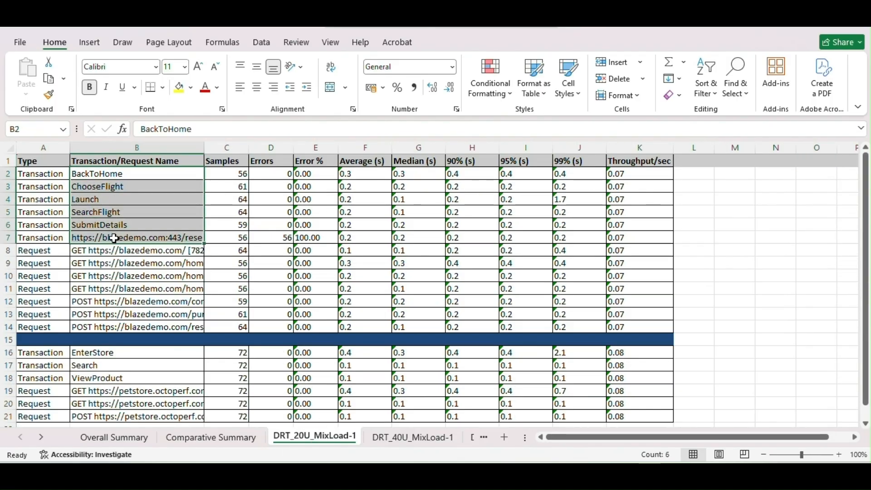
pyautogui.moveTo(34, 251); pyautogui.dragTo(162, 326)
pyautogui.moveTo(243, 173); pyautogui.dragTo(549, 318)
# Step through the DRT_40U, DRT_80U and DRT_100U MixLoad-1 sheets to compare their statistics.
pyautogui.click(399, 438)
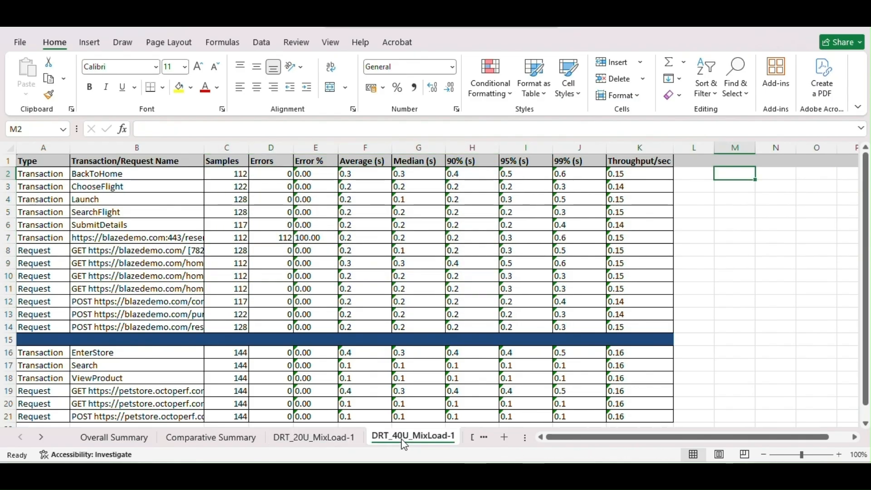
pyautogui.click(42, 437)
pyautogui.click(42, 438)
pyautogui.click(42, 438)
pyautogui.click(41, 437)
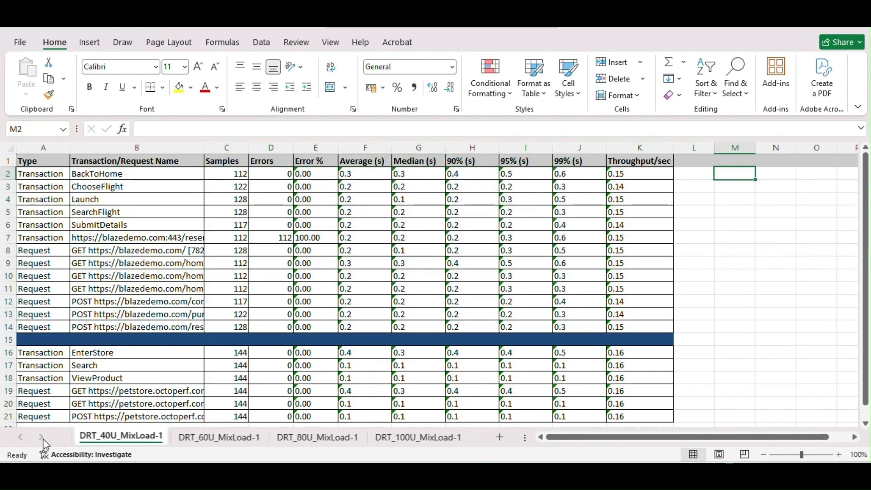
pyautogui.click(304, 437)
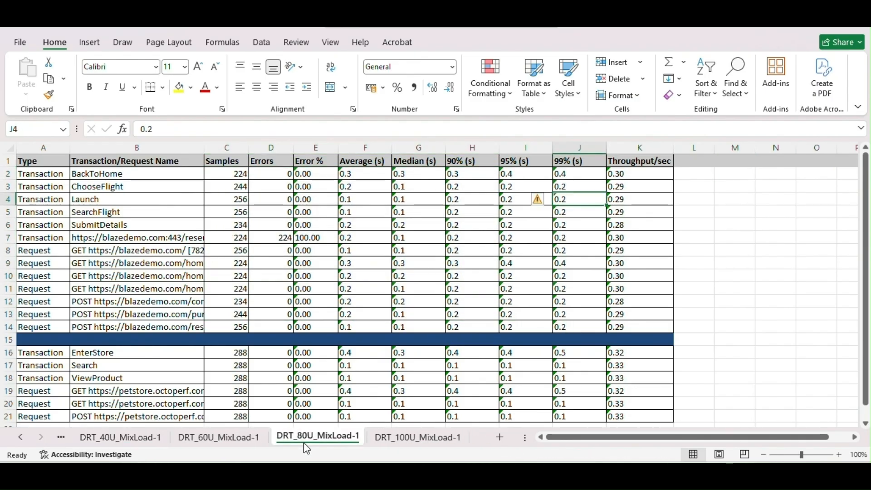
pyautogui.click(418, 437)
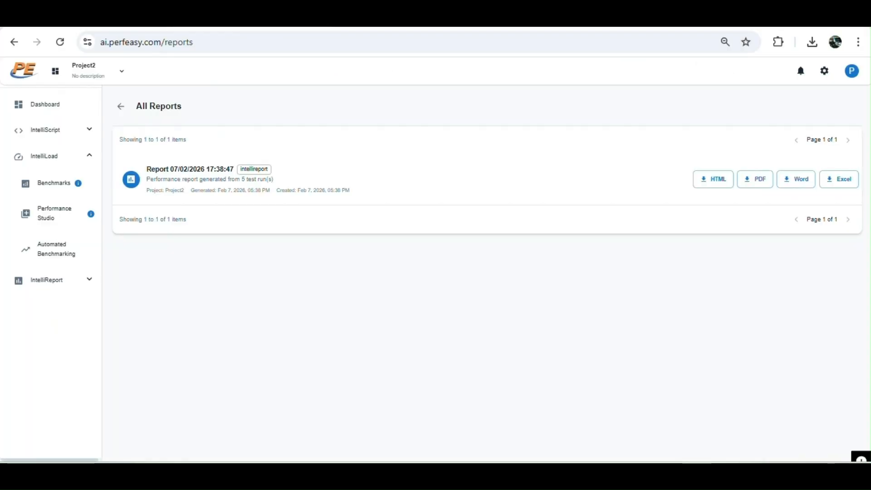